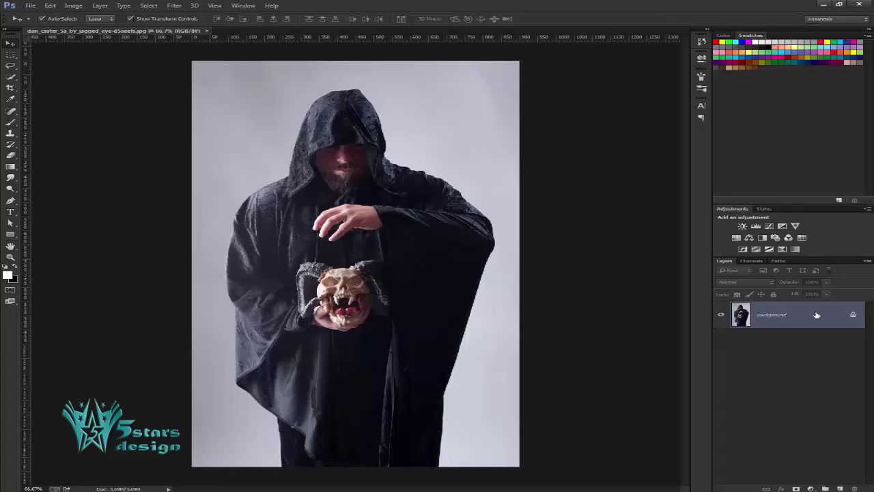
# - Convert the locked Background of the hooded-figure photo into an editable Layer 0
pyautogui.doubleClick(817, 315)
pyautogui.click(440, 135)
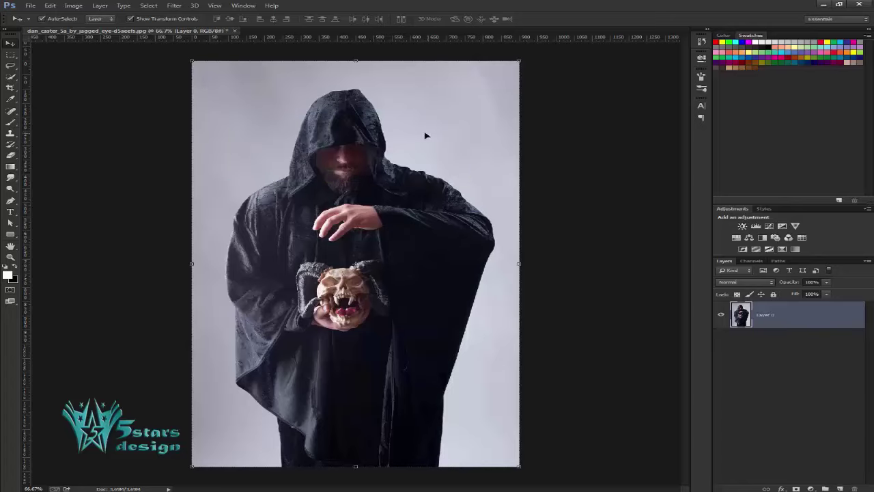
# - Crop outward to extend the canvas far to the right, then fit the whole canvas on screen
pyautogui.click(10, 87)
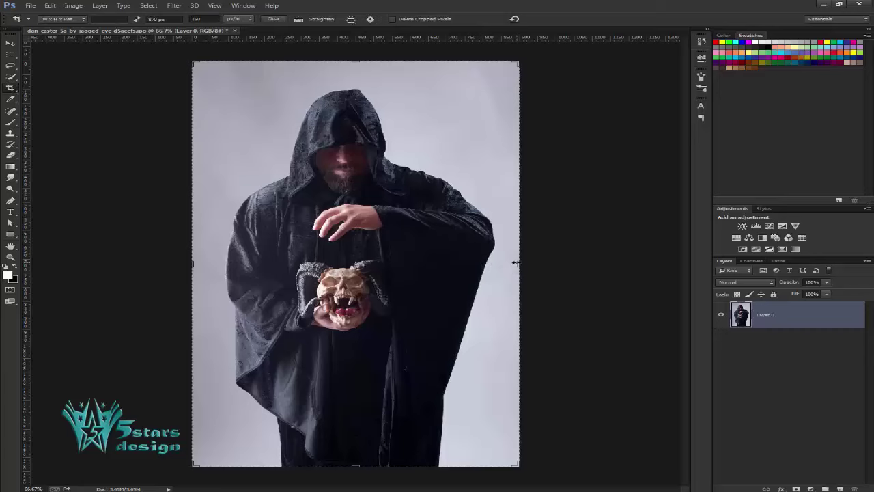
pyautogui.moveTo(516, 262)
pyautogui.mouseDown()
pyautogui.moveTo(655, 294)
pyautogui.moveTo(677, 273)
pyautogui.mouseUp()
pyautogui.press('Return')
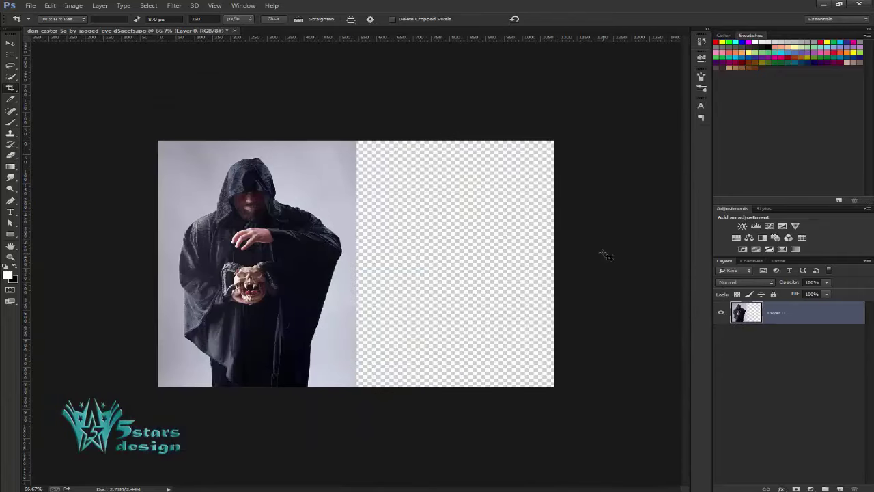
pyautogui.hotkey('ctrl', '0')
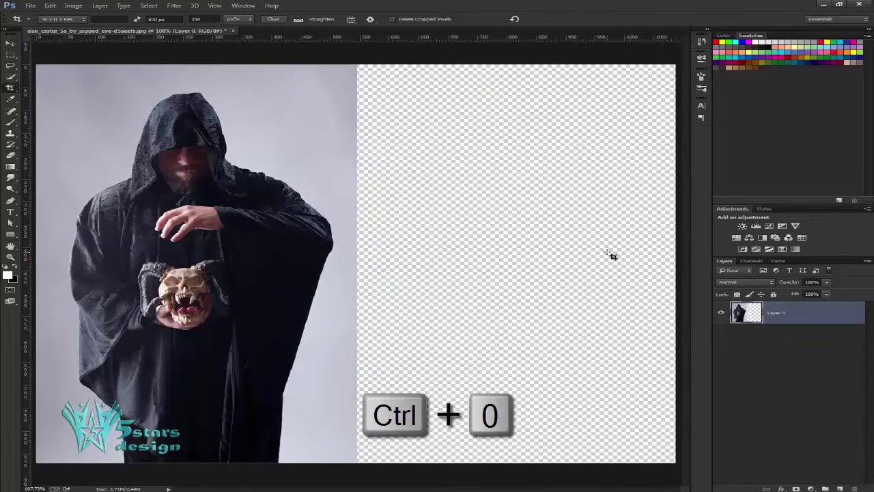
# - Quick-select the hood, face, hands and robe, cut them and paste onto a new Layer 1
pyautogui.click(10, 76)
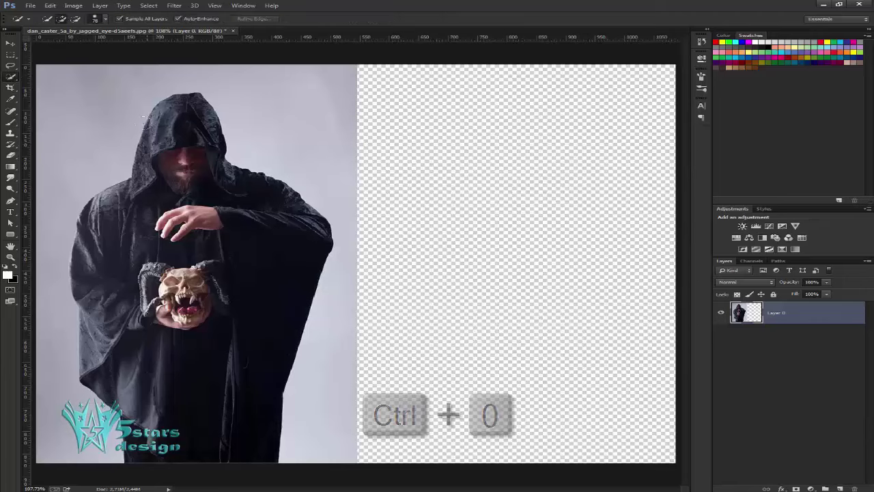
pyautogui.moveTo(170, 104); pyautogui.dragTo(169, 250)
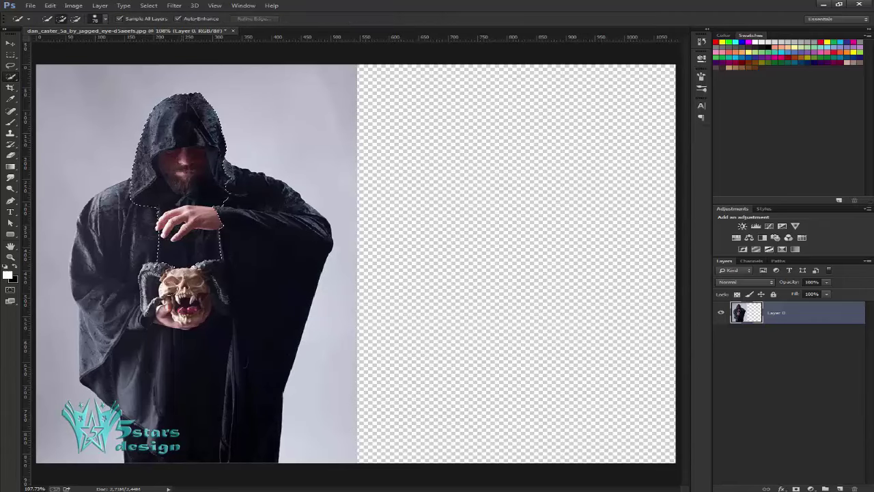
pyautogui.moveTo(174, 292)
pyautogui.mouseDown()
pyautogui.moveTo(223, 429)
pyautogui.moveTo(234, 347)
pyautogui.mouseUp()
pyautogui.moveTo(121, 236); pyautogui.dragTo(116, 229)
pyautogui.hotkey('ctrl', 'x')
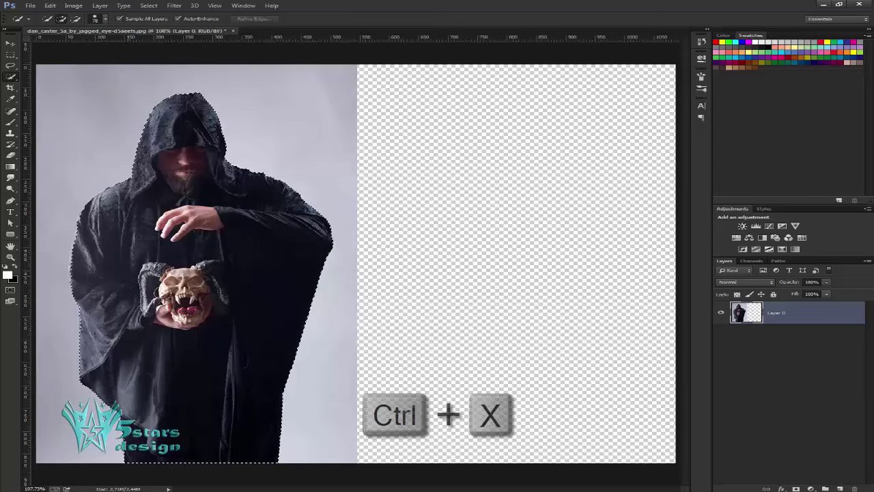
pyautogui.hotkey('ctrl', 'x')
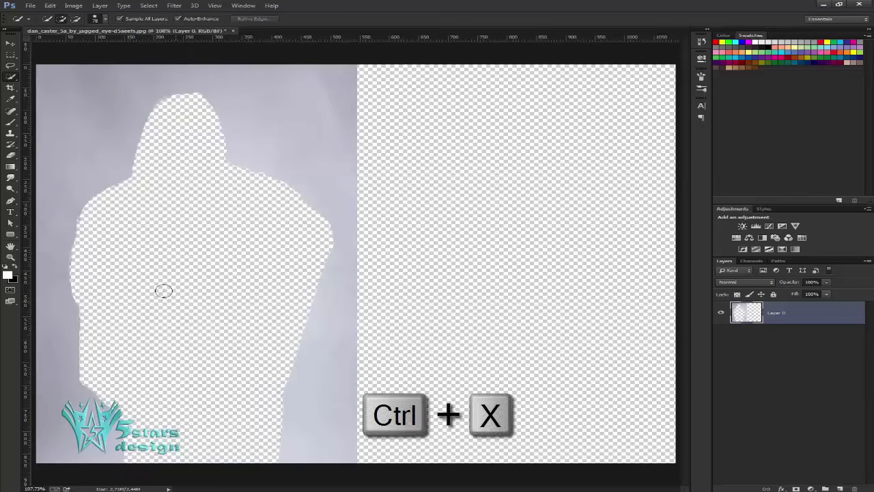
pyautogui.hotkey('ctrl', 'v')
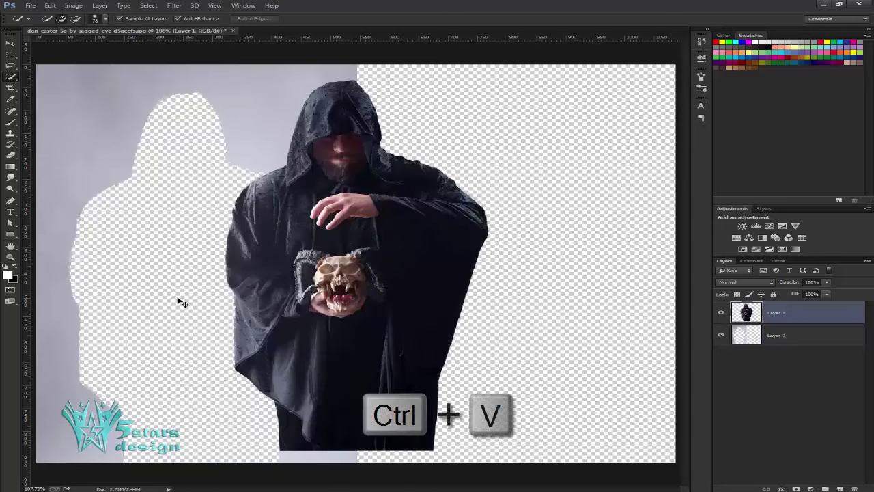
# - Hide the figure layer and target Layer 0 with the Gradient tool's editor
pyautogui.click(723, 312)
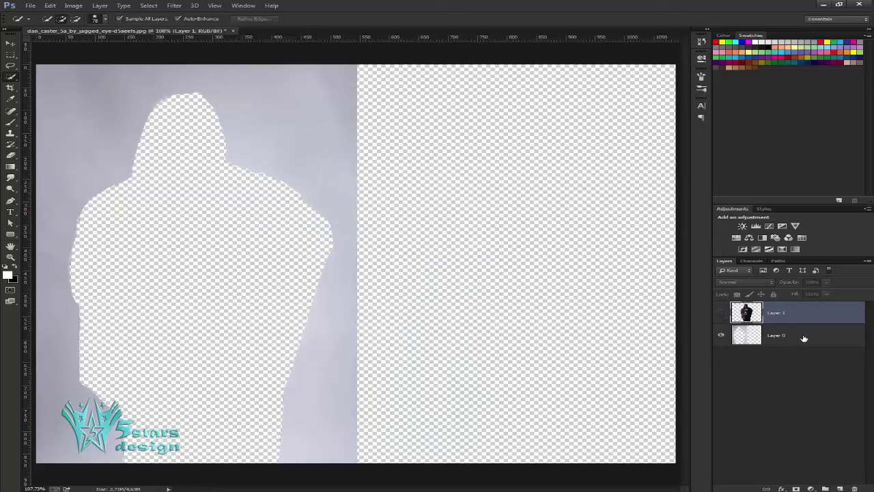
pyautogui.click(804, 338)
pyautogui.click(11, 167)
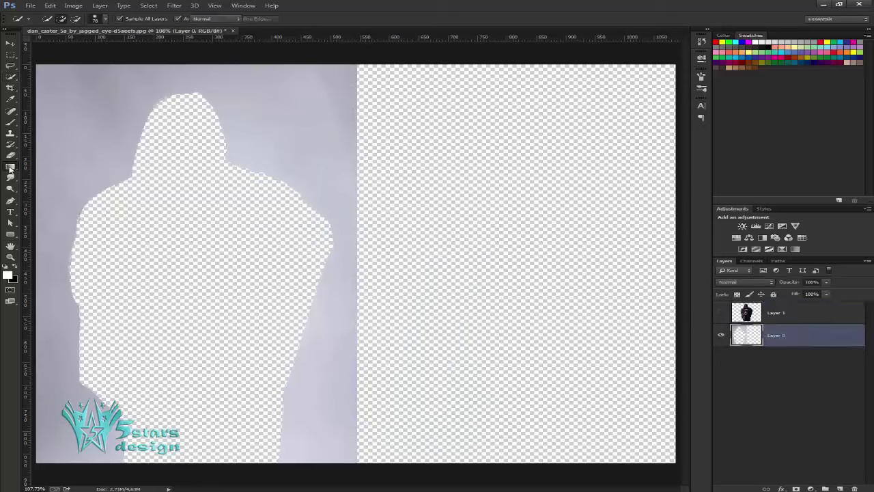
pyautogui.click(46, 16)
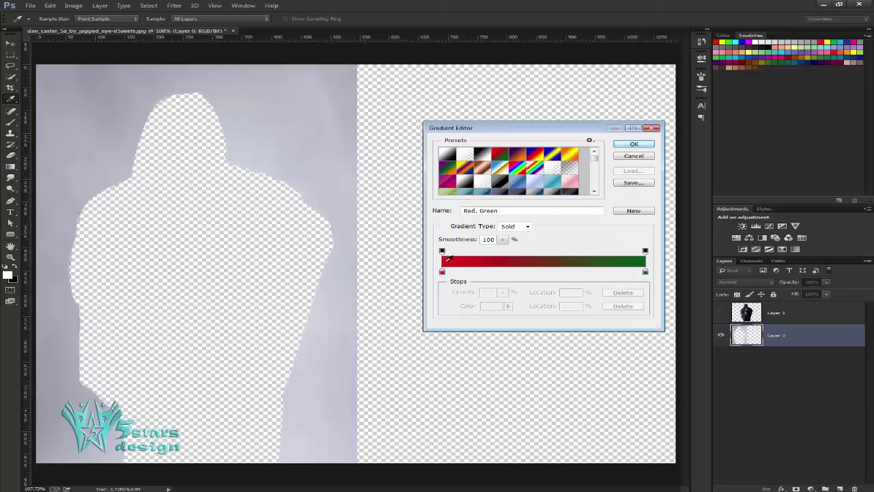
# - Sample the pale lavender-grey backdrop colour for both gradient colour stops
pyautogui.click(442, 272)
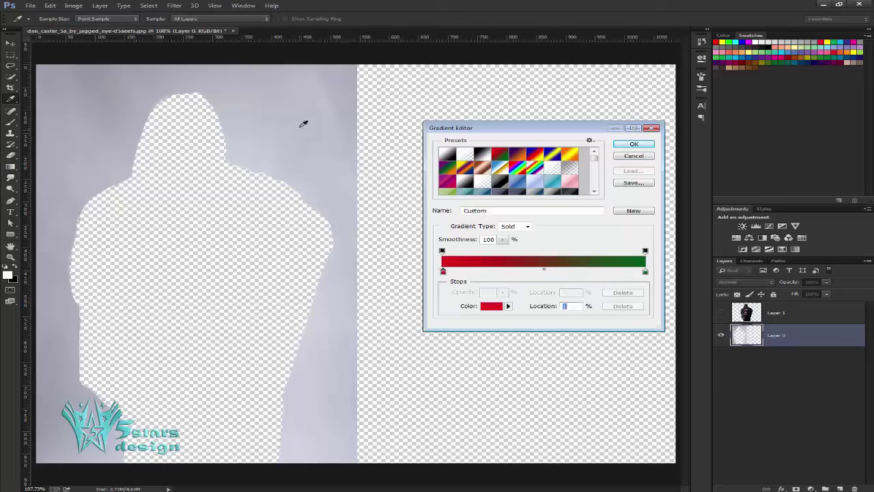
pyautogui.click(316, 105)
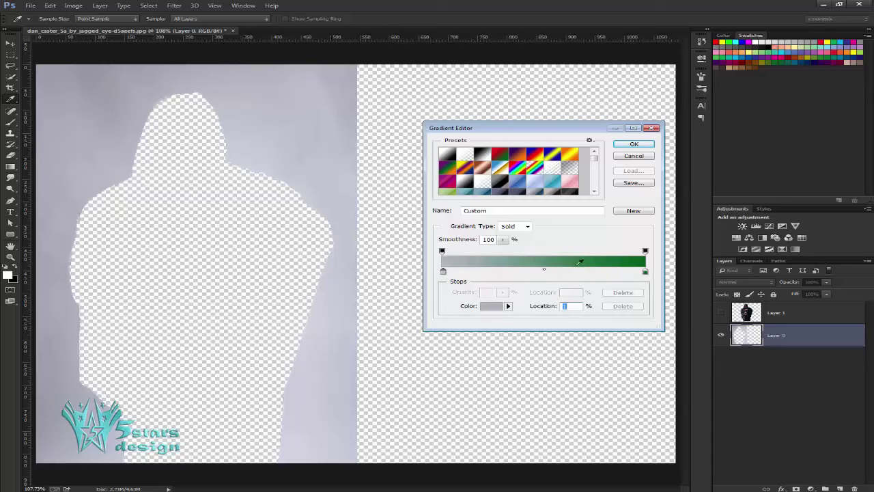
pyautogui.click(645, 272)
pyautogui.click(334, 159)
# - Lighten the end stop to near-white f5f6f8 and confirm the lavender-to-white gradient
pyautogui.click(497, 305)
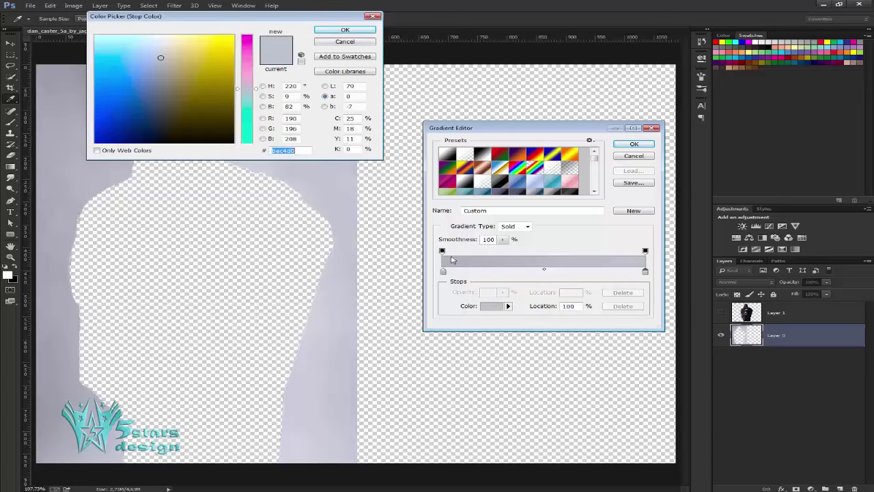
pyautogui.click(153, 69)
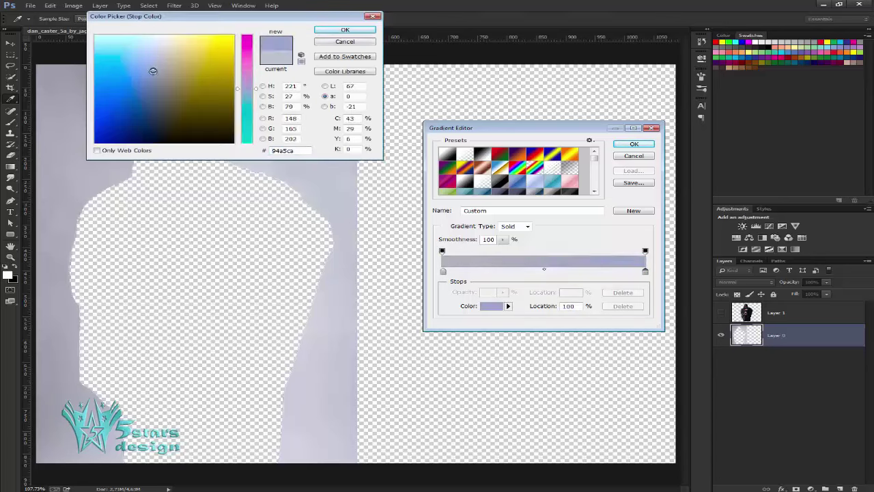
pyautogui.click(161, 46)
pyautogui.moveTo(160, 46); pyautogui.dragTo(164, 38)
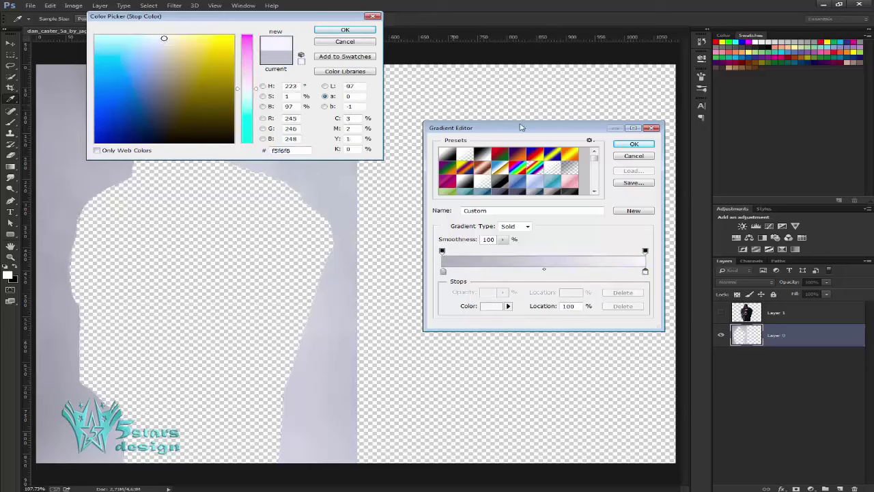
pyautogui.click(342, 29)
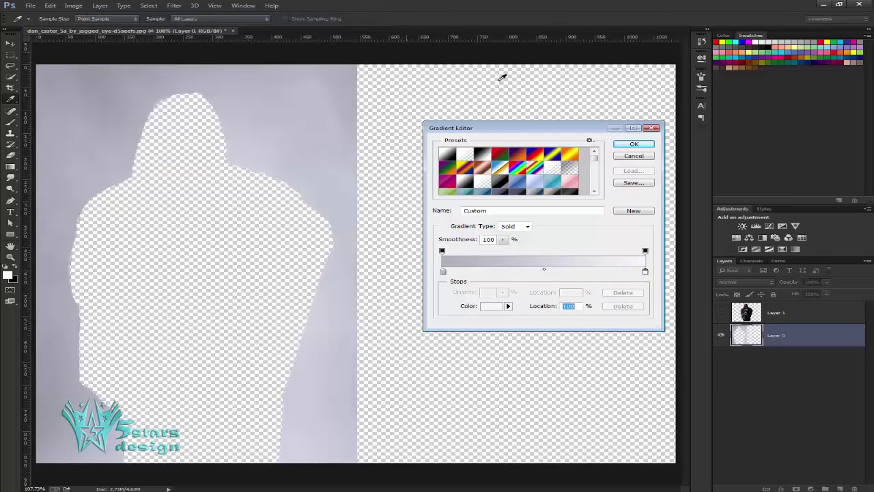
pyautogui.click(629, 144)
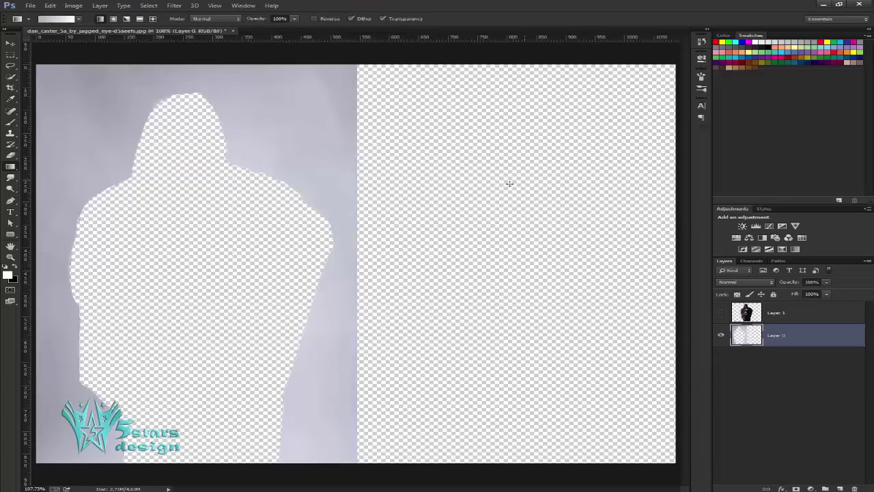
# - Fill Layer 0 with the gradient, then show the figure and move it about 230 px left
pyautogui.moveTo(150, 255); pyautogui.dragTo(560, 259)
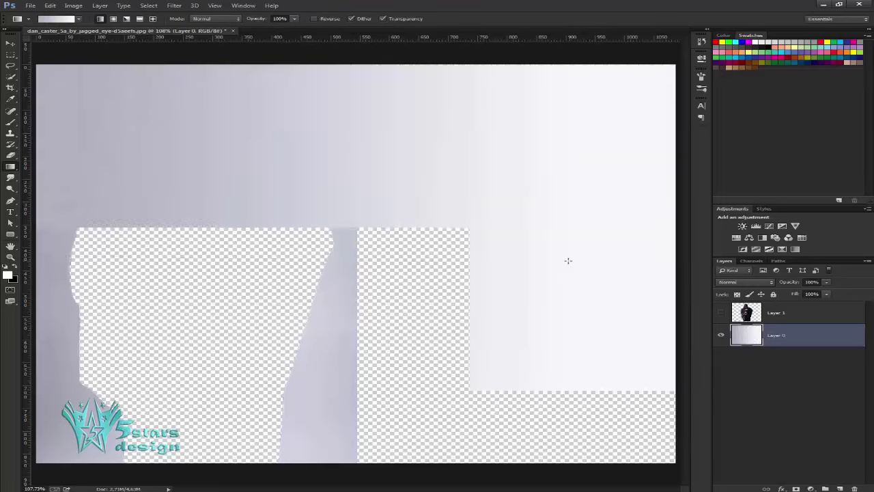
pyautogui.click(722, 313)
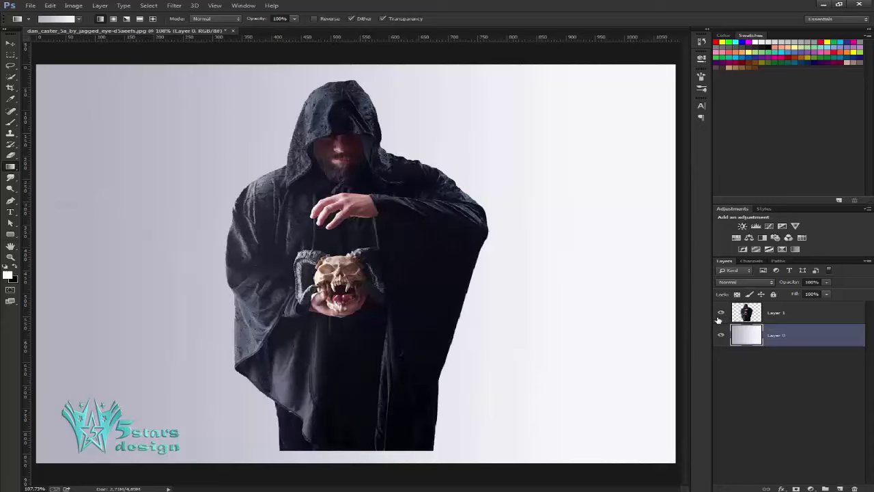
pyautogui.click(793, 314)
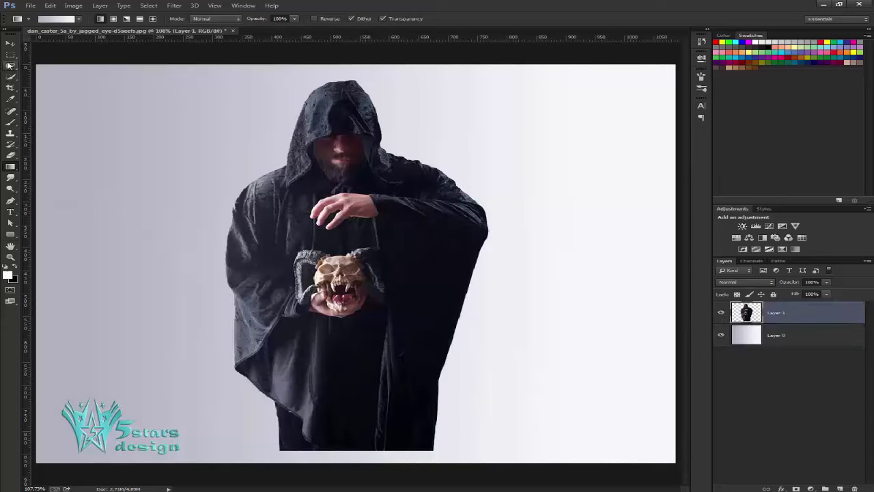
pyautogui.click(12, 44)
pyautogui.moveTo(362, 273); pyautogui.dragTo(207, 282)
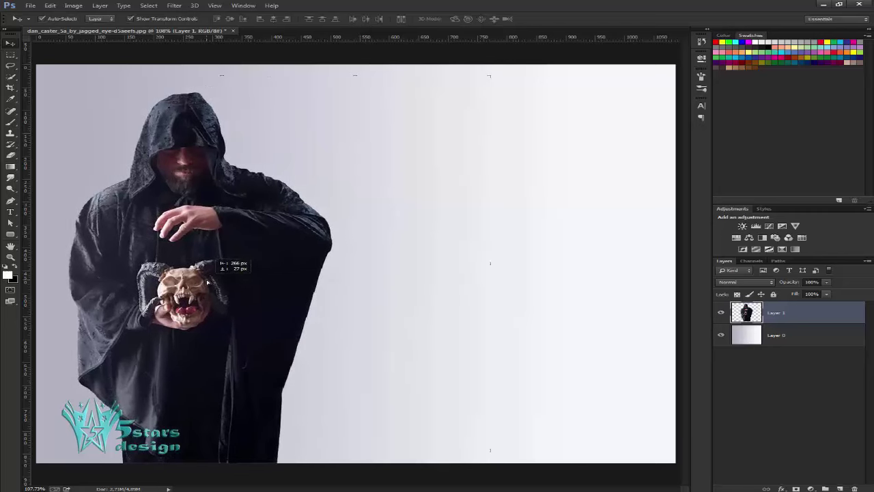
# - Redraw Layer 0's gradient several times until the grey-to-white fade looks smooth
pyautogui.click(800, 339)
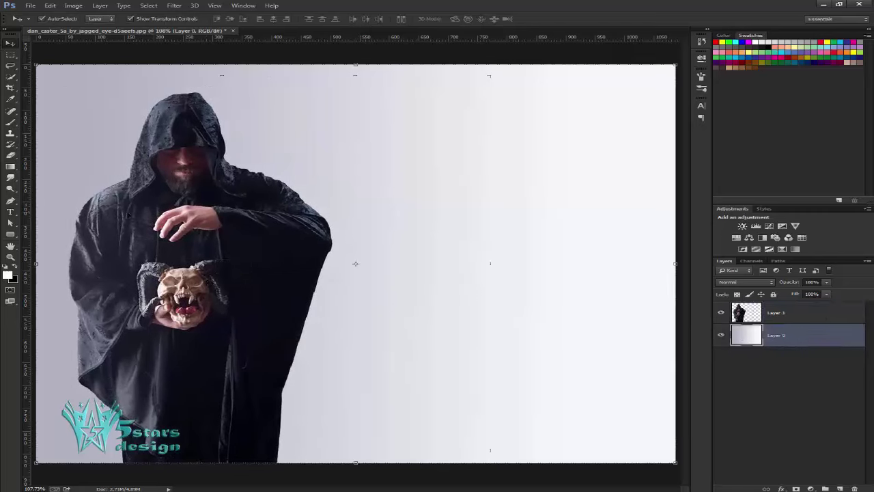
pyautogui.click(10, 166)
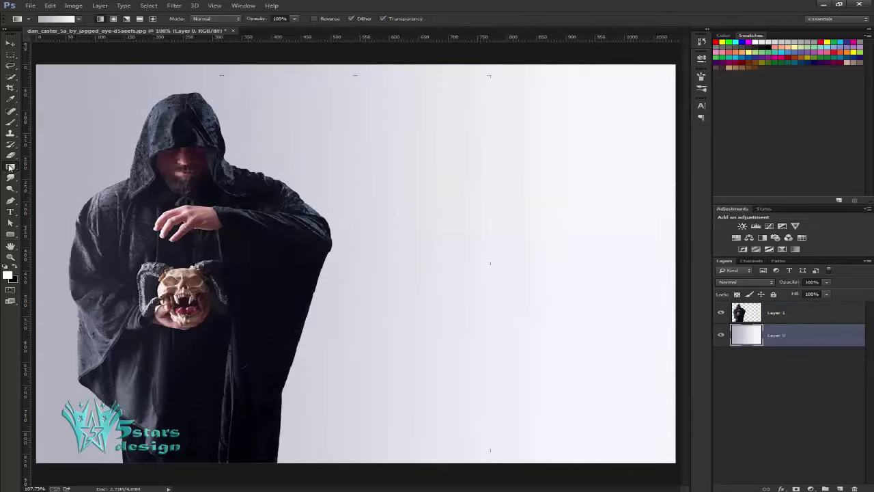
pyautogui.moveTo(56, 249); pyautogui.dragTo(591, 269)
pyautogui.moveTo(183, 240); pyautogui.dragTo(494, 244)
pyautogui.moveTo(211, 272); pyautogui.dragTo(591, 250)
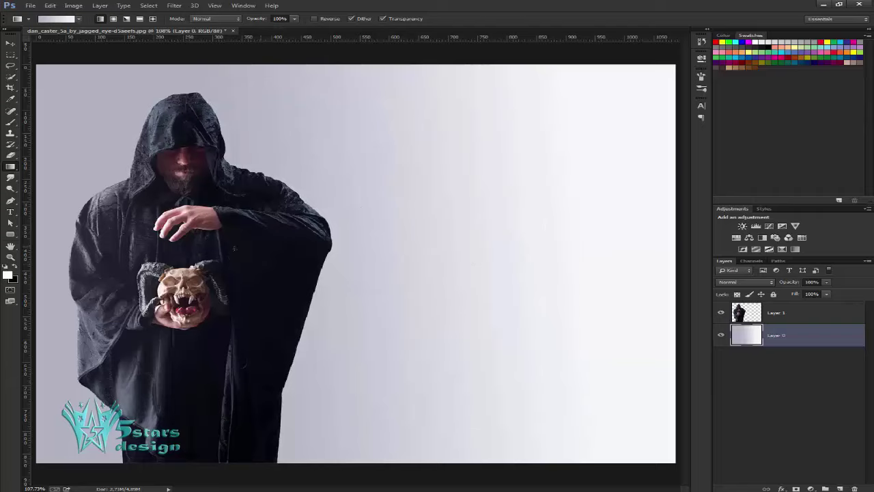
pyautogui.moveTo(225, 251); pyautogui.dragTo(485, 251)
pyautogui.moveTo(120, 260); pyautogui.dragTo(666, 262)
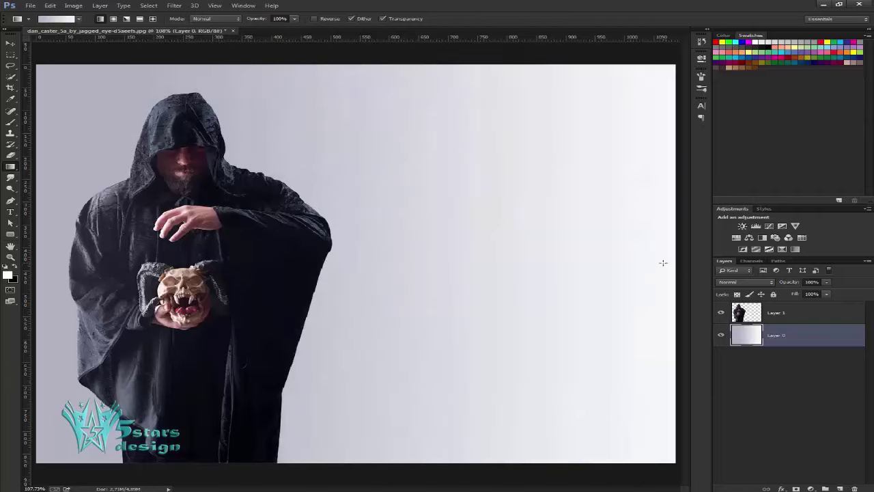
# - Duplicate Layer 1 as Layer 1 copy and add white layer masks to both figure layers
pyautogui.click(815, 318)
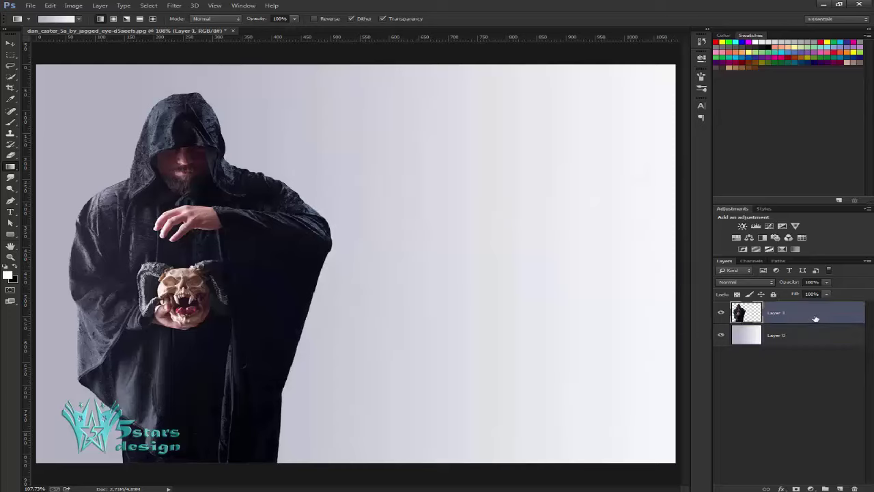
pyautogui.hotkey('ctrl', 'j')
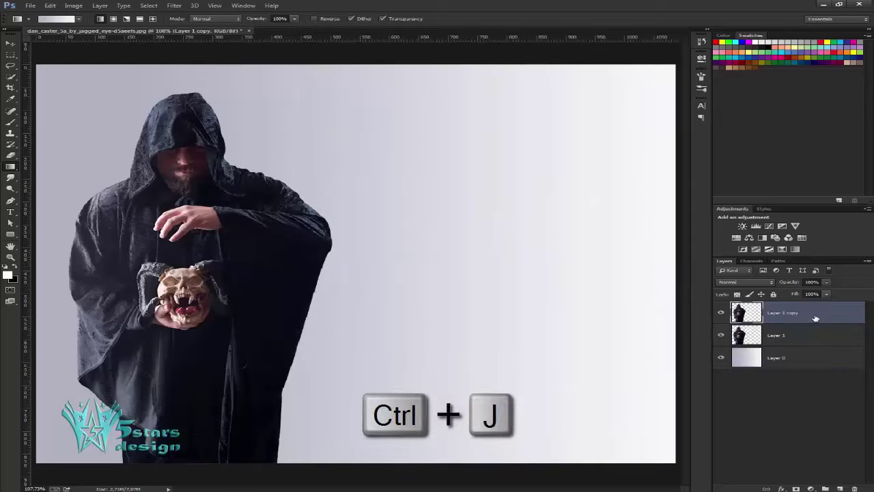
pyautogui.click(796, 489)
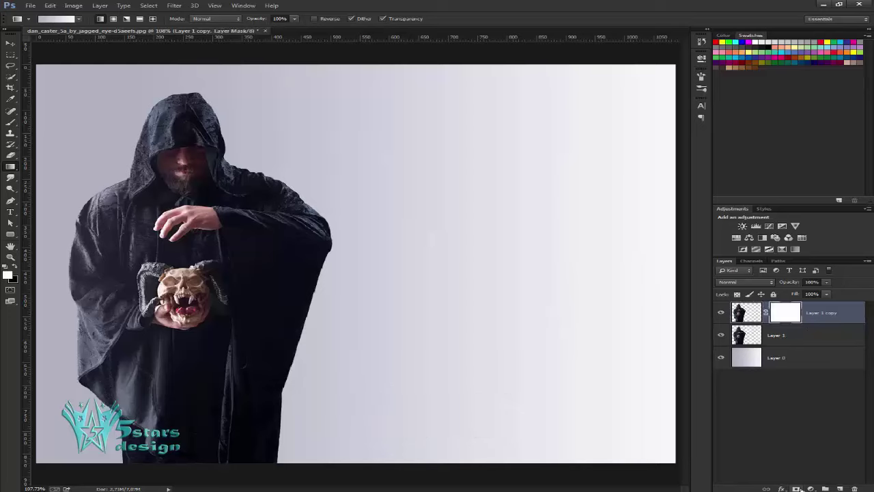
pyautogui.click(797, 335)
pyautogui.click(796, 489)
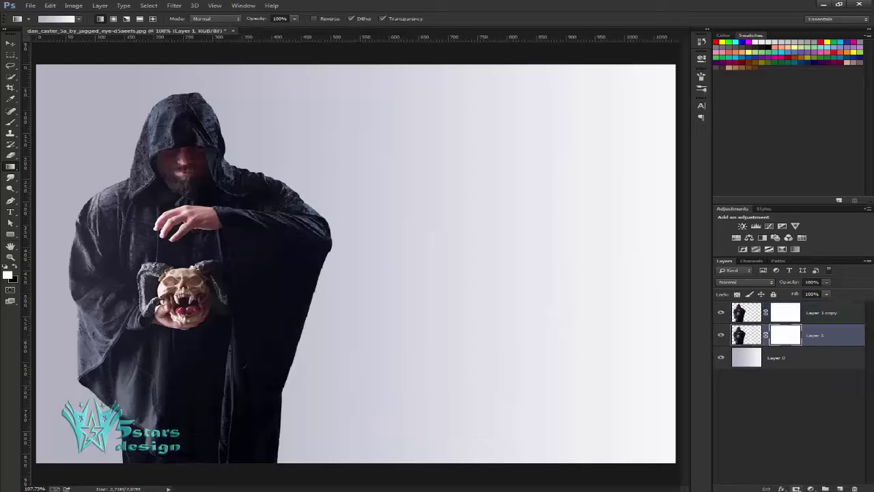
pyautogui.click(749, 335)
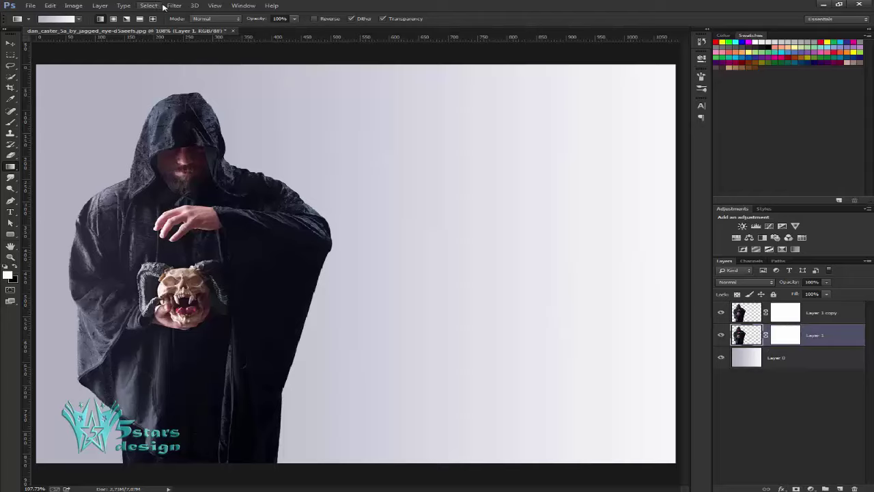
pyautogui.click(172, 5)
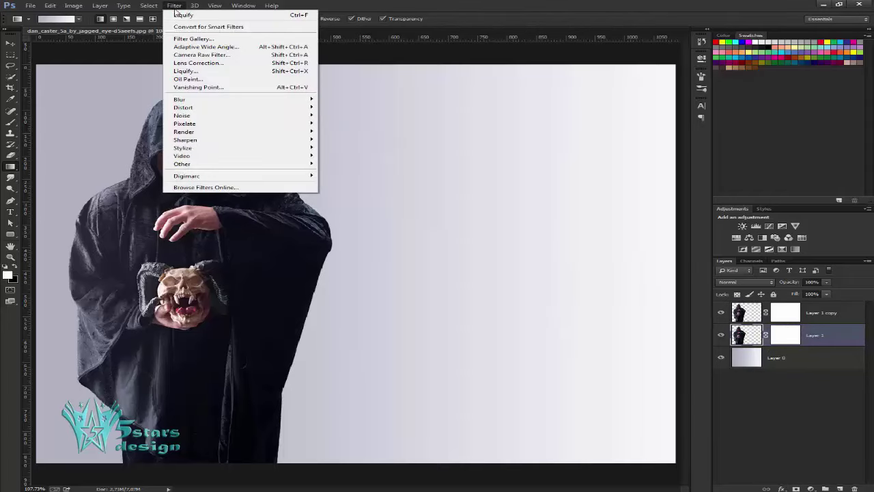
# - Liquify Layer 1, warping the cloak rightward into a huge plume with curled streaks along its top
pyautogui.click(205, 71)
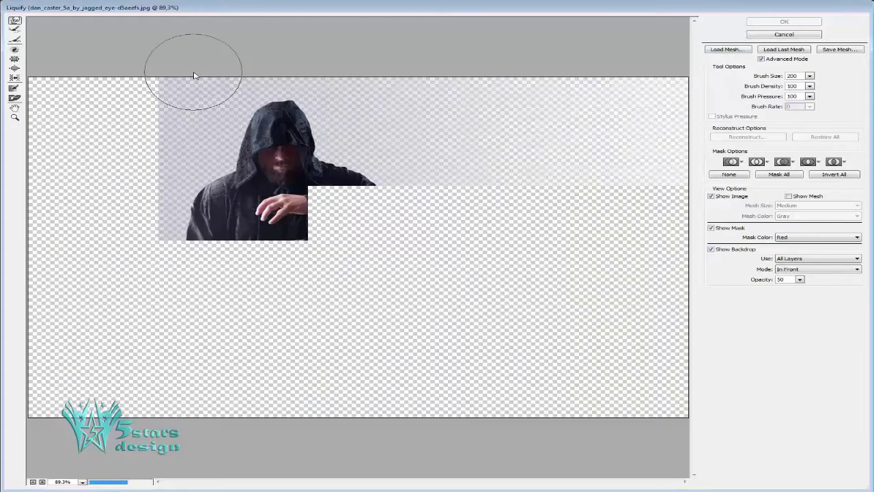
pyautogui.moveTo(313, 130)
pyautogui.mouseDown()
pyautogui.moveTo(330, 127)
pyautogui.moveTo(353, 97)
pyautogui.moveTo(474, 171)
pyautogui.moveTo(371, 234)
pyautogui.moveTo(523, 220)
pyautogui.moveTo(429, 269)
pyautogui.moveTo(539, 269)
pyautogui.moveTo(583, 283)
pyautogui.moveTo(412, 328)
pyautogui.moveTo(527, 357)
pyautogui.moveTo(397, 355)
pyautogui.moveTo(351, 371)
pyautogui.moveTo(552, 369)
pyautogui.moveTo(361, 390)
pyautogui.moveTo(499, 404)
pyautogui.moveTo(453, 390)
pyautogui.moveTo(504, 410)
pyautogui.moveTo(578, 388)
pyautogui.moveTo(445, 371)
pyautogui.moveTo(484, 309)
pyautogui.moveTo(390, 353)
pyautogui.moveTo(566, 312)
pyautogui.moveTo(481, 312)
pyautogui.moveTo(531, 294)
pyautogui.moveTo(648, 294)
pyautogui.moveTo(474, 366)
pyautogui.moveTo(652, 342)
pyautogui.moveTo(571, 373)
pyautogui.moveTo(615, 367)
pyautogui.moveTo(658, 383)
pyautogui.moveTo(623, 392)
pyautogui.mouseUp()
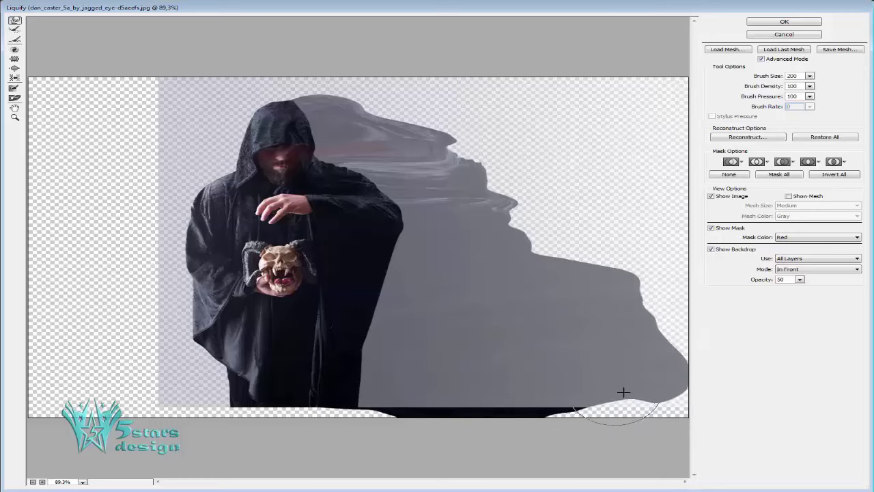
pyautogui.moveTo(542, 312)
pyautogui.mouseDown()
pyautogui.moveTo(599, 242)
pyautogui.moveTo(564, 230)
pyautogui.moveTo(665, 210)
pyautogui.mouseUp()
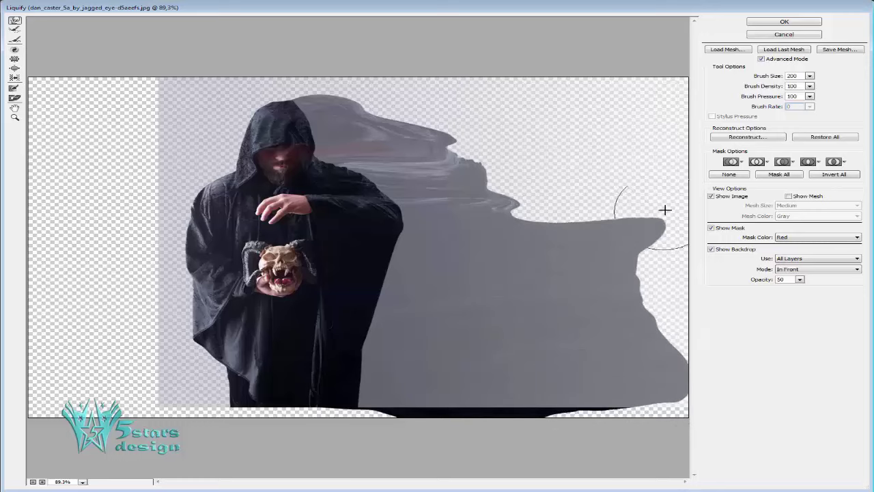
pyautogui.moveTo(517, 225)
pyautogui.mouseDown()
pyautogui.moveTo(562, 185)
pyautogui.moveTo(550, 212)
pyautogui.moveTo(652, 188)
pyautogui.mouseUp()
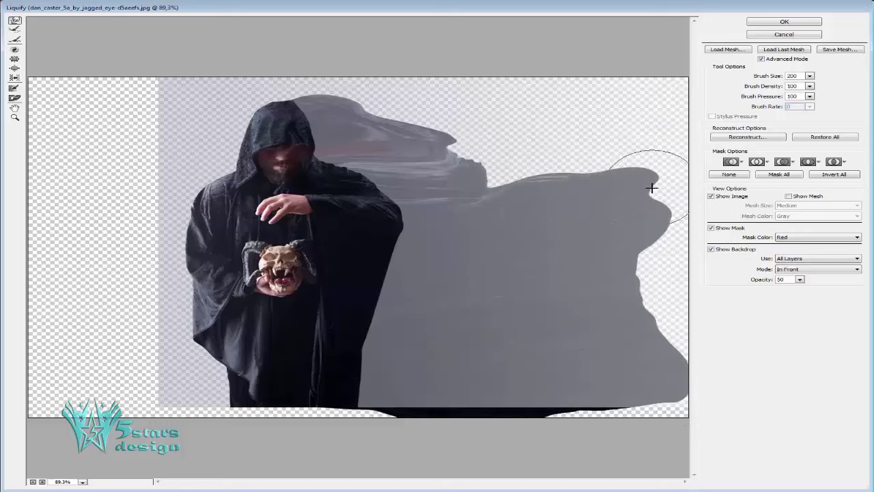
pyautogui.moveTo(443, 195); pyautogui.dragTo(628, 139)
pyautogui.moveTo(442, 144); pyautogui.dragTo(640, 101)
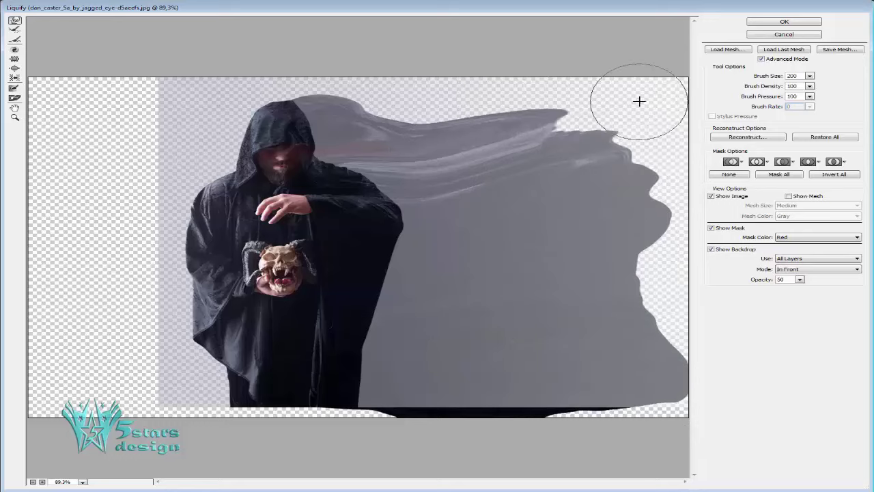
pyautogui.moveTo(362, 88)
pyautogui.mouseDown()
pyautogui.moveTo(474, 86)
pyautogui.moveTo(462, 97)
pyautogui.moveTo(517, 67)
pyautogui.moveTo(537, 78)
pyautogui.moveTo(553, 107)
pyautogui.moveTo(590, 123)
pyautogui.moveTo(644, 109)
pyautogui.moveTo(663, 171)
pyautogui.mouseUp()
pyautogui.moveTo(597, 251)
pyautogui.mouseDown()
pyautogui.moveTo(644, 253)
pyautogui.moveTo(716, 310)
pyautogui.mouseUp()
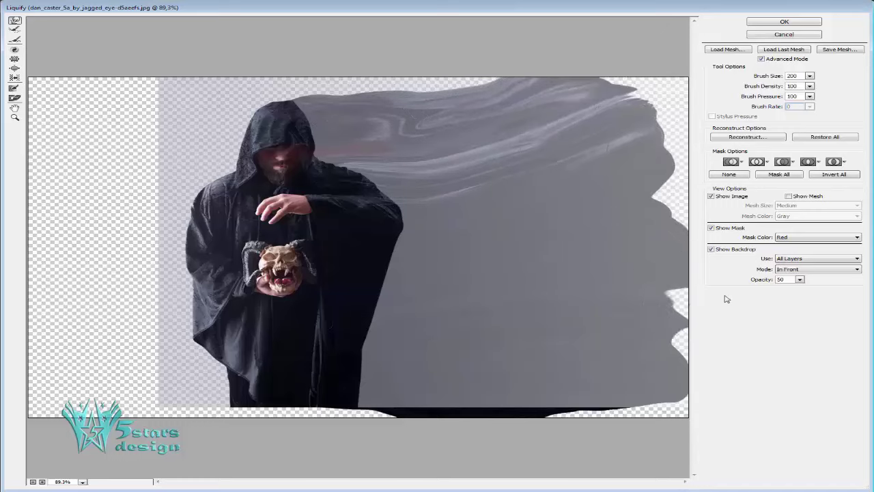
# - Apply the Liquify warp, invert Layer 1's mask to black, and target the Layer 1 copy mask
pyautogui.click(792, 23)
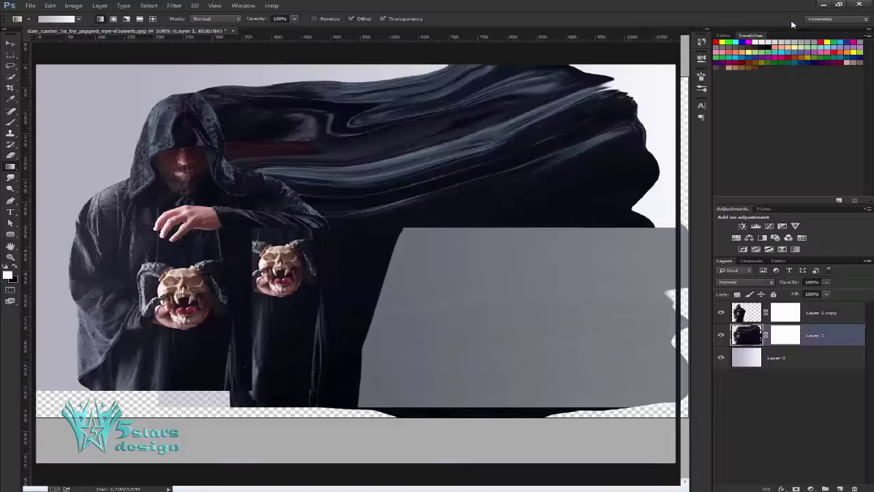
pyautogui.click(789, 337)
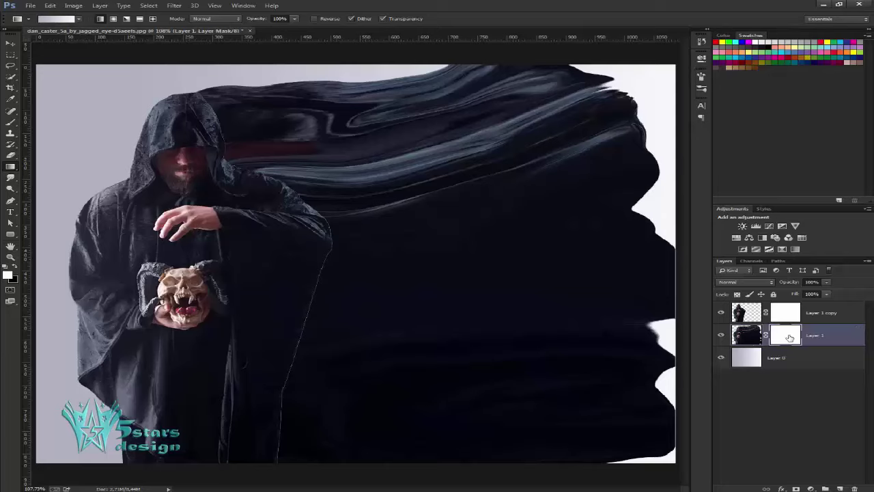
pyautogui.hotkey('ctrl', 'i')
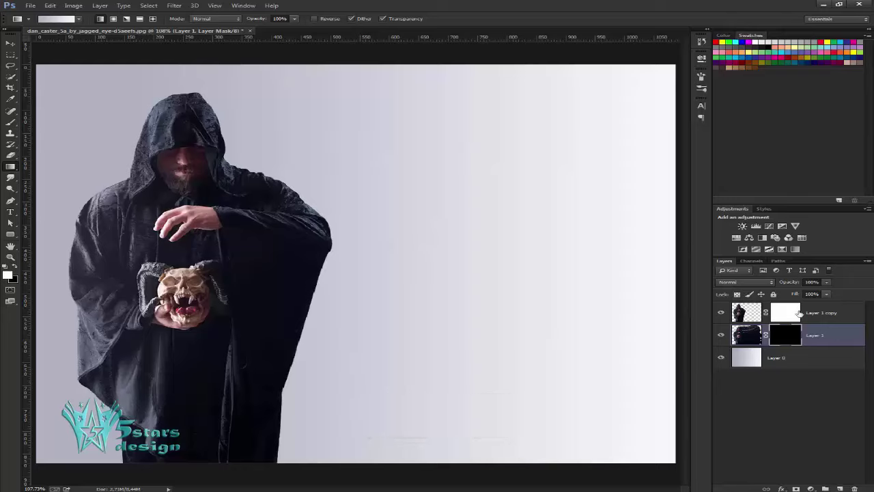
pyautogui.click(792, 313)
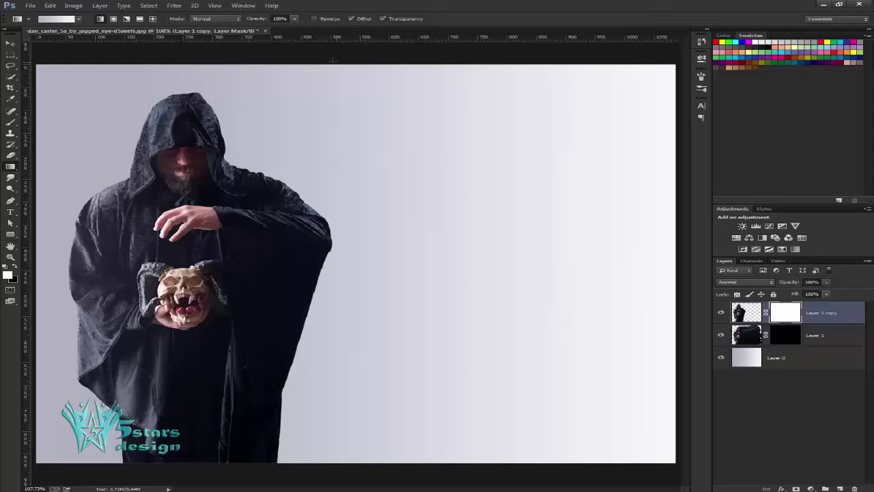
# - Choose a smoke brush preset at 200 px with a flattened elliptical tip
pyautogui.click(12, 123)
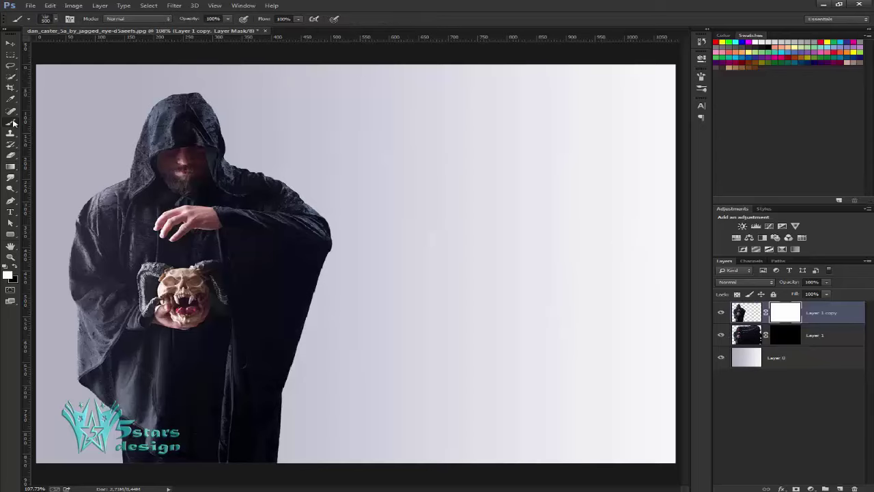
pyautogui.click(55, 19)
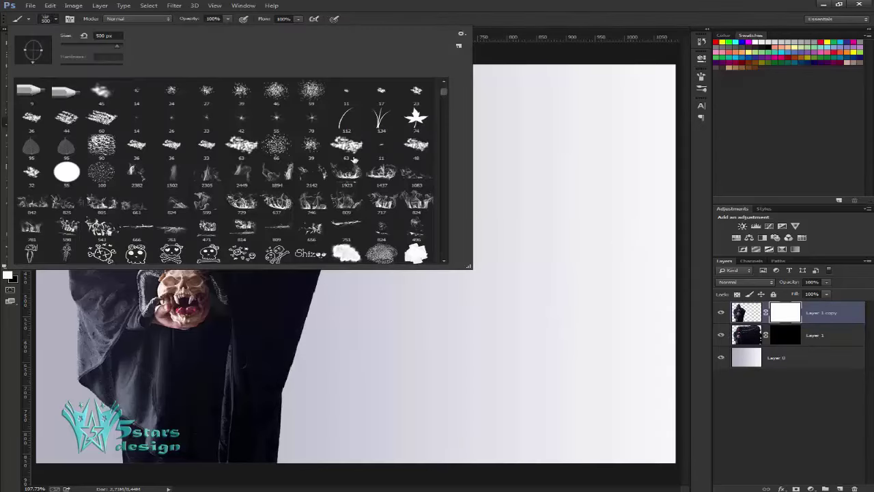
pyautogui.doubleClick(421, 203)
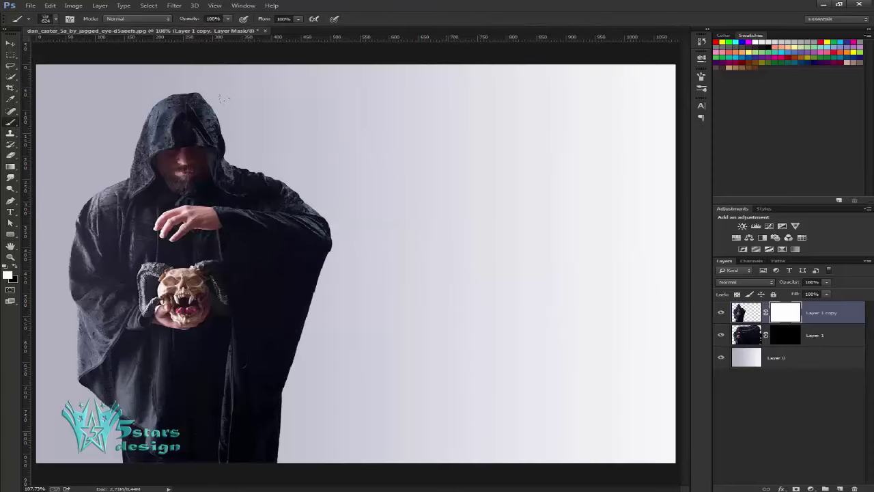
pyautogui.press('[')
pyautogui.rightClick(342, 306)
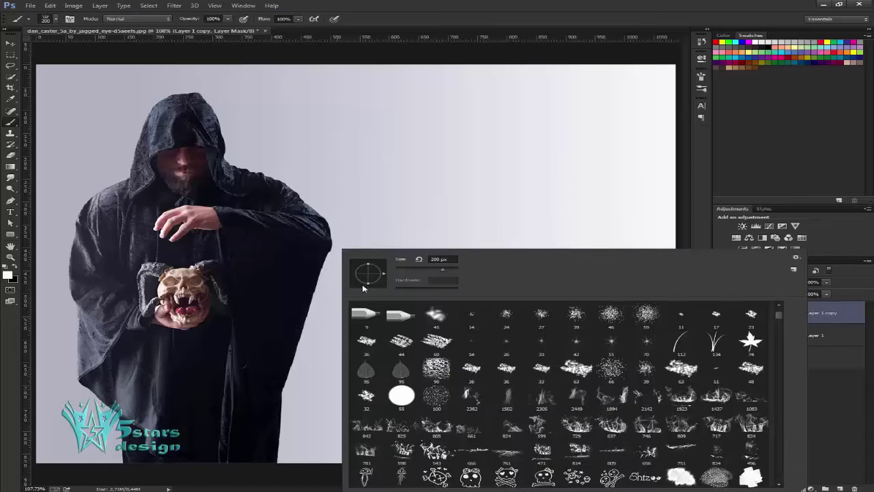
pyautogui.moveTo(369, 282); pyautogui.dragTo(371, 292)
pyautogui.press('Return')
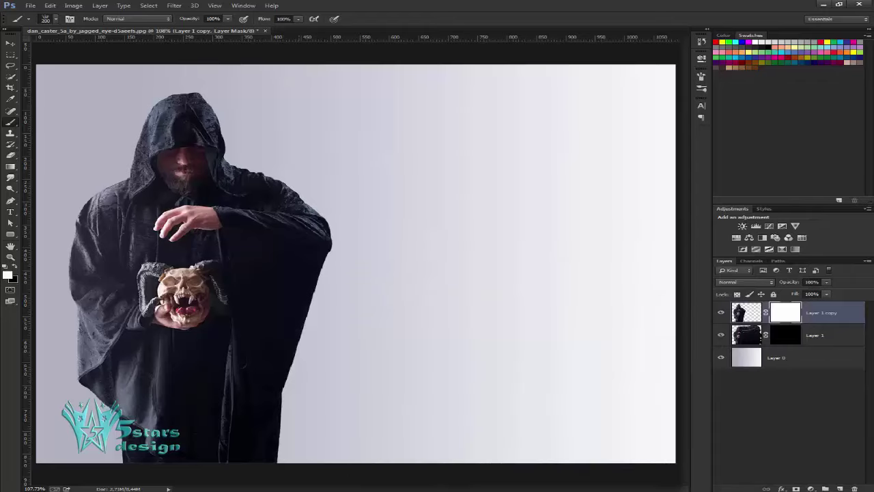
# - Paint black smoke strokes on Layer 1 copy's mask down the right sleeve and shoulder
pyautogui.click(14, 267)
pyautogui.moveTo(311, 277); pyautogui.dragTo(254, 421)
pyautogui.moveTo(277, 441)
pyautogui.mouseDown()
pyautogui.moveTo(300, 205)
pyautogui.moveTo(253, 369)
pyautogui.mouseUp()
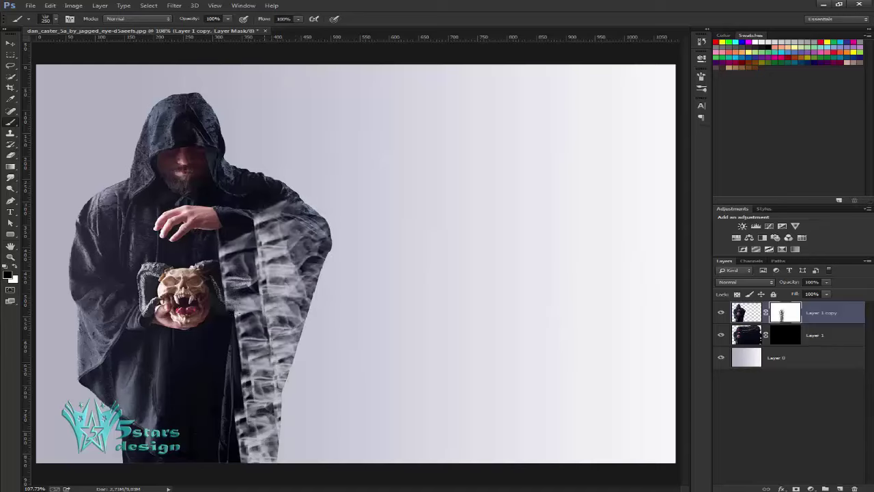
pyautogui.moveTo(238, 313)
pyautogui.mouseDown()
pyautogui.moveTo(229, 281)
pyautogui.moveTo(217, 437)
pyautogui.moveTo(223, 383)
pyautogui.mouseUp()
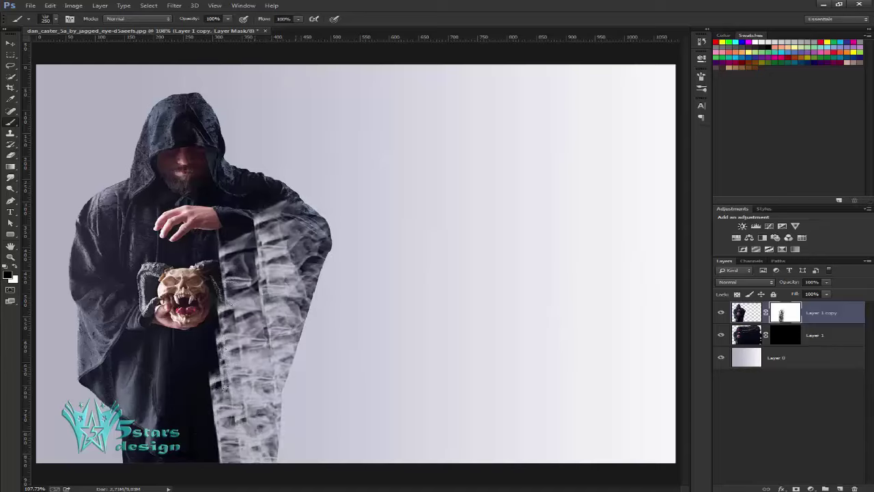
pyautogui.moveTo(226, 345)
pyautogui.mouseDown()
pyautogui.moveTo(205, 185)
pyautogui.moveTo(287, 178)
pyautogui.moveTo(321, 287)
pyautogui.mouseUp()
# - Dissolve the hood, face, chest and lower-right area into smoke with more black strokes
pyautogui.moveTo(226, 183); pyautogui.dragTo(195, 113)
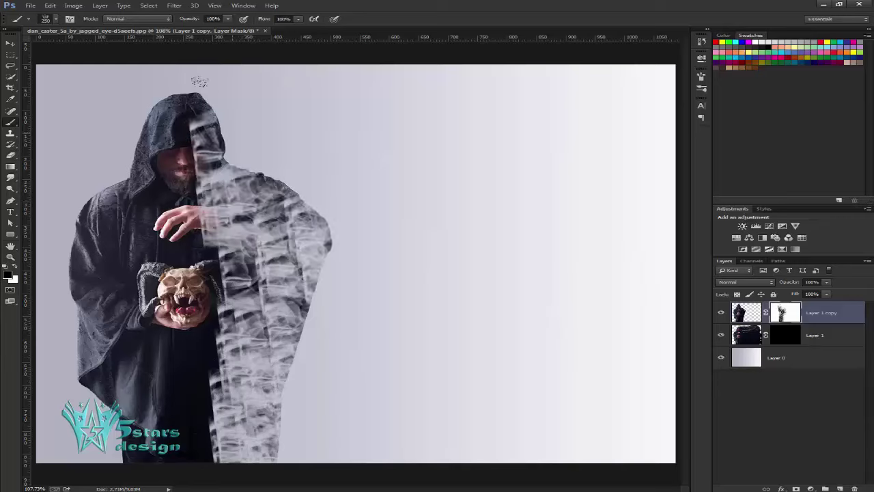
pyautogui.moveTo(199, 82)
pyautogui.mouseDown()
pyautogui.moveTo(201, 67)
pyautogui.moveTo(184, 147)
pyautogui.mouseUp()
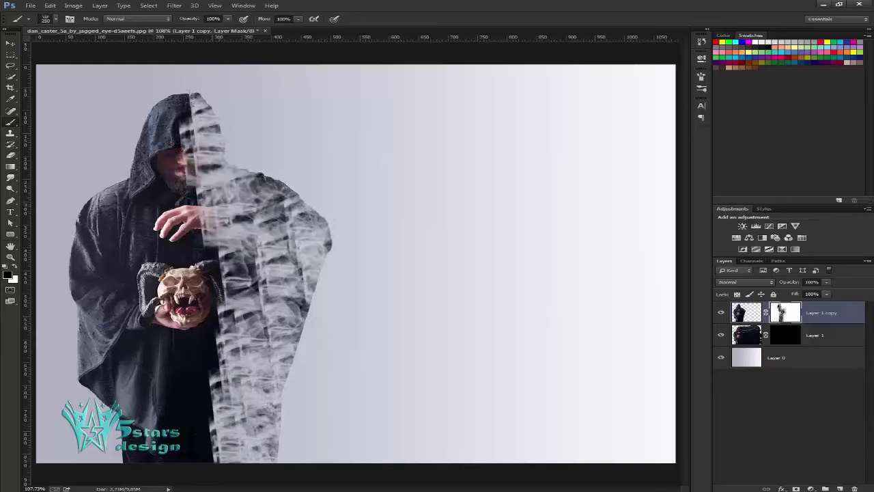
pyautogui.moveTo(169, 94); pyautogui.dragTo(186, 183)
pyautogui.moveTo(185, 146); pyautogui.dragTo(226, 246)
pyautogui.moveTo(253, 178); pyautogui.dragTo(240, 164)
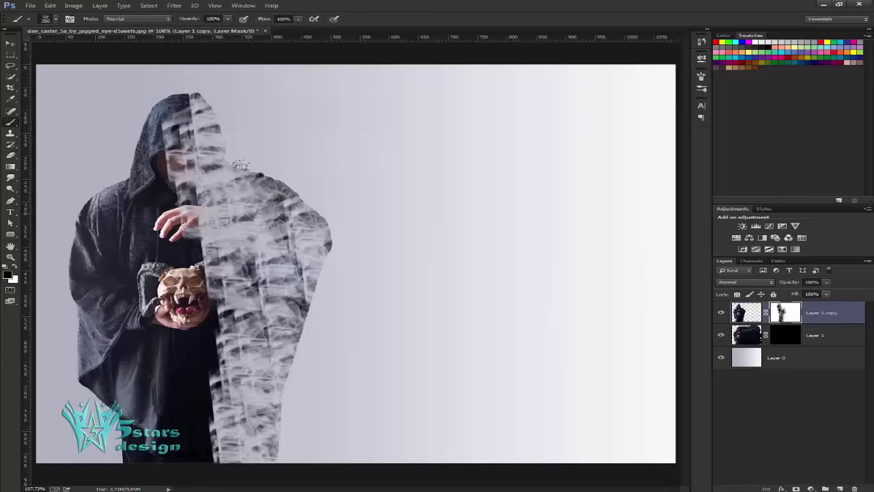
pyautogui.moveTo(250, 247)
pyautogui.mouseDown()
pyautogui.moveTo(294, 338)
pyautogui.moveTo(300, 273)
pyautogui.moveTo(293, 252)
pyautogui.moveTo(317, 232)
pyautogui.moveTo(277, 424)
pyautogui.mouseUp()
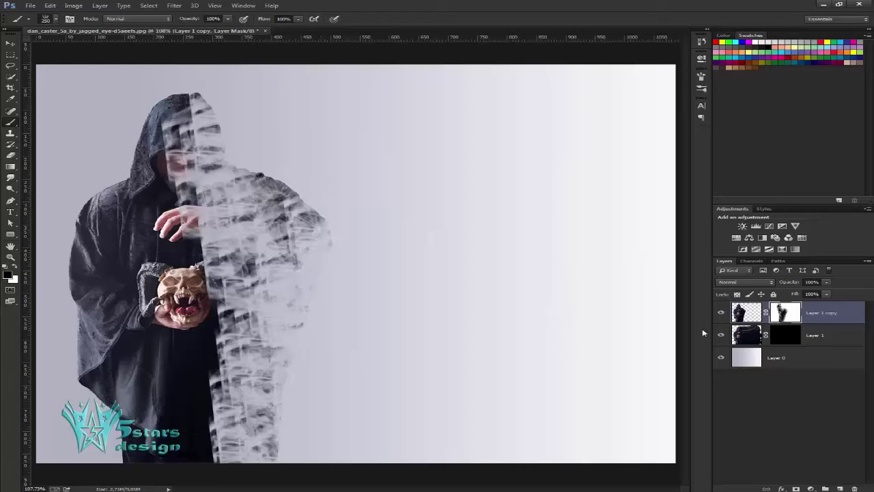
# - On Layer 1's mask, paint white smoke texture over the lower robe with a 175 brush
pyautogui.click(791, 339)
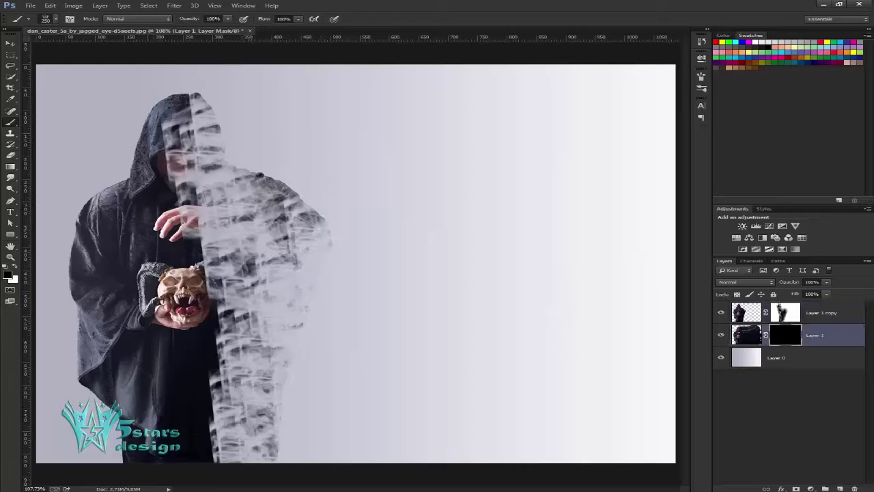
pyautogui.click(14, 266)
pyautogui.click(233, 403)
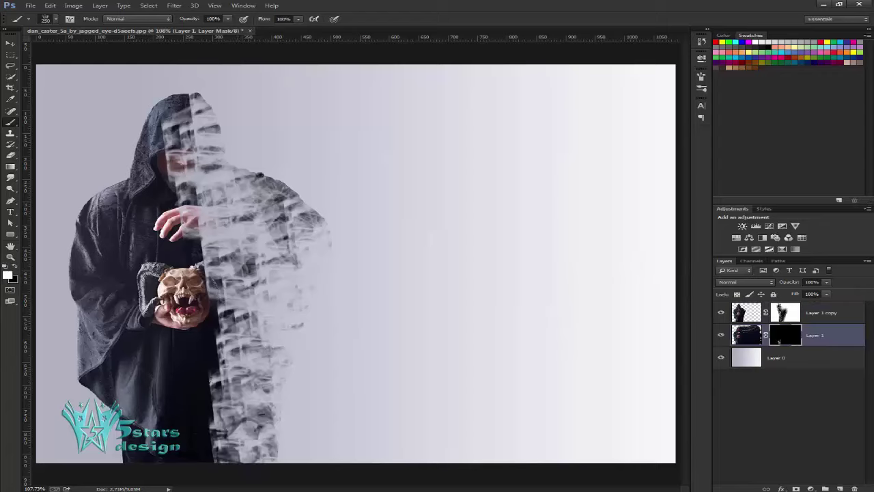
pyautogui.click(236, 404)
pyautogui.press('[')
pyautogui.press('[')
pyautogui.press('[')
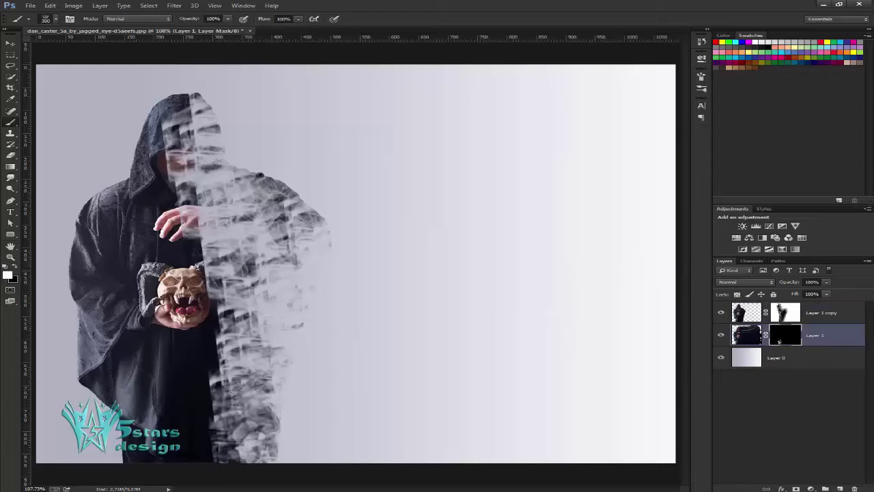
pyautogui.click(252, 418)
pyautogui.click(236, 418)
pyautogui.moveTo(270, 427); pyautogui.dragTo(321, 457)
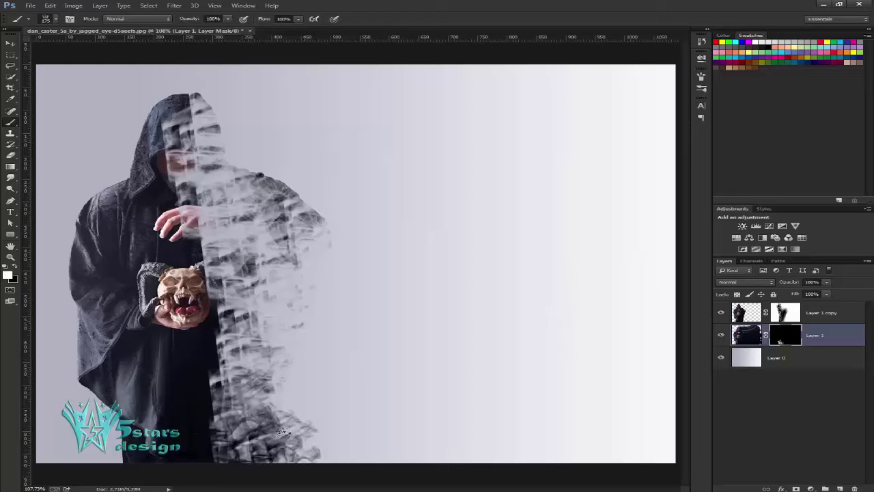
pyautogui.moveTo(246, 393); pyautogui.dragTo(294, 454)
pyautogui.moveTo(215, 430)
pyautogui.mouseDown()
pyautogui.moveTo(232, 410)
pyautogui.moveTo(225, 354)
pyautogui.mouseUp()
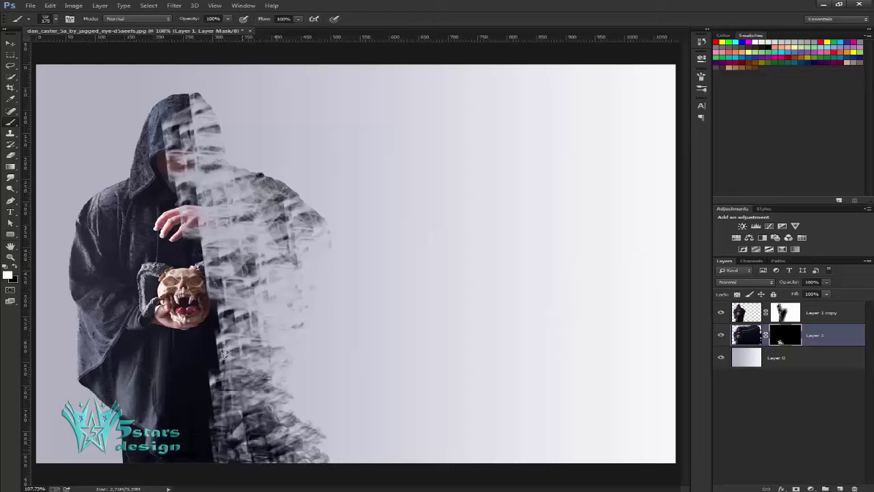
pyautogui.moveTo(226, 390); pyautogui.dragTo(242, 420)
pyautogui.moveTo(246, 376); pyautogui.dragTo(287, 448)
pyautogui.moveTo(232, 403)
pyautogui.mouseDown()
pyautogui.moveTo(222, 337)
pyautogui.moveTo(267, 393)
pyautogui.mouseUp()
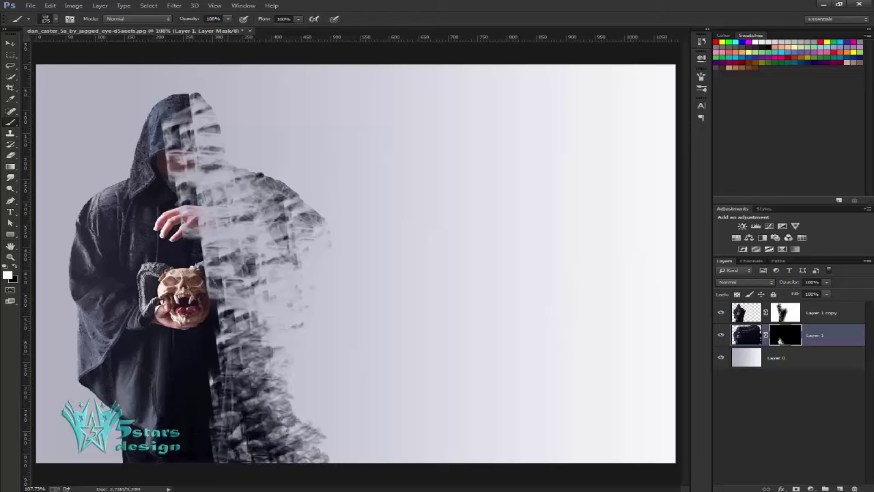
# - Paint smoke over the hood, right shoulder, and down beside the hand and skull
pyautogui.moveTo(225, 328)
pyautogui.mouseDown()
pyautogui.moveTo(246, 362)
pyautogui.moveTo(218, 403)
pyautogui.moveTo(225, 300)
pyautogui.mouseUp()
pyautogui.moveTo(207, 263); pyautogui.dragTo(236, 335)
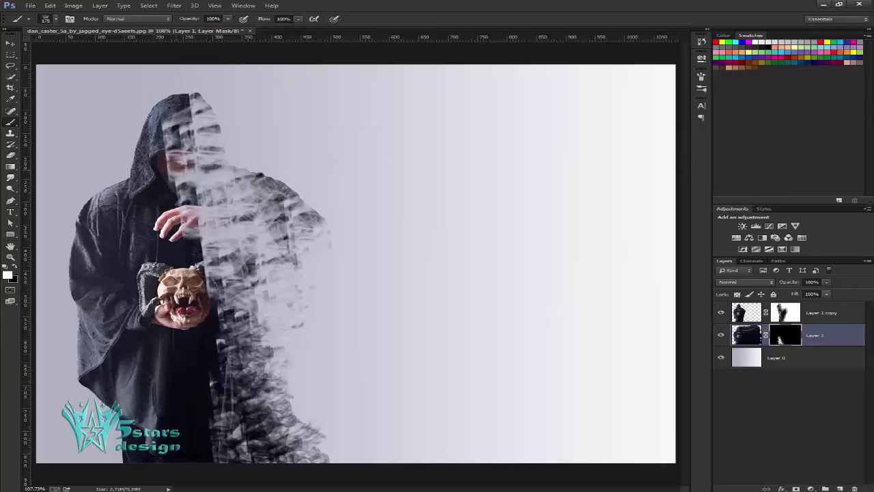
pyautogui.moveTo(164, 120); pyautogui.dragTo(198, 168)
pyautogui.moveTo(198, 123)
pyautogui.mouseDown()
pyautogui.moveTo(175, 160)
pyautogui.moveTo(184, 201)
pyautogui.moveTo(191, 181)
pyautogui.mouseUp()
pyautogui.moveTo(161, 97)
pyautogui.mouseDown()
pyautogui.moveTo(198, 181)
pyautogui.moveTo(192, 239)
pyautogui.mouseUp()
pyautogui.moveTo(184, 86)
pyautogui.mouseDown()
pyautogui.moveTo(212, 126)
pyautogui.moveTo(215, 164)
pyautogui.mouseUp()
pyautogui.moveTo(221, 80)
pyautogui.mouseDown()
pyautogui.moveTo(246, 147)
pyautogui.moveTo(225, 191)
pyautogui.moveTo(225, 225)
pyautogui.mouseUp()
pyautogui.moveTo(212, 157)
pyautogui.mouseDown()
pyautogui.moveTo(233, 239)
pyautogui.moveTo(224, 265)
pyautogui.moveTo(267, 342)
pyautogui.mouseUp()
pyautogui.moveTo(225, 308)
pyautogui.mouseDown()
pyautogui.moveTo(245, 345)
pyautogui.moveTo(239, 352)
pyautogui.mouseUp()
# - Stamp large 400 and smaller 175 smoke wisps below and beside the robe
pyautogui.press(']')
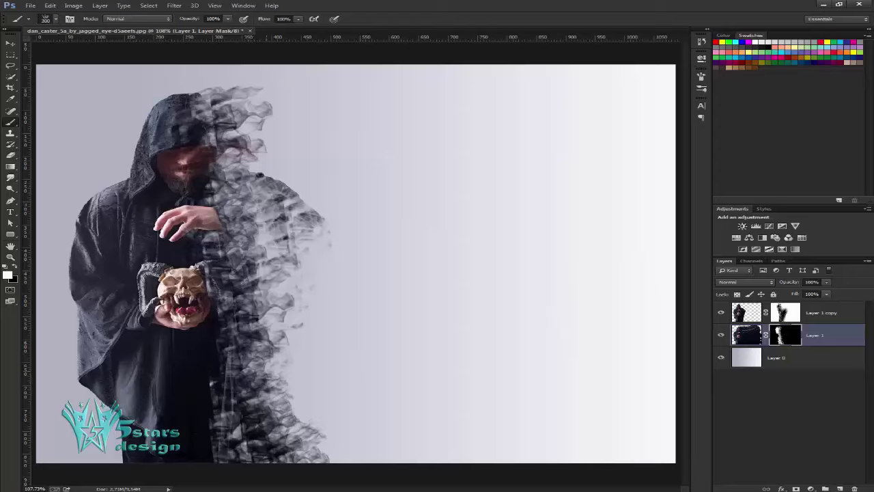
pyautogui.press(']')
pyautogui.click(292, 375)
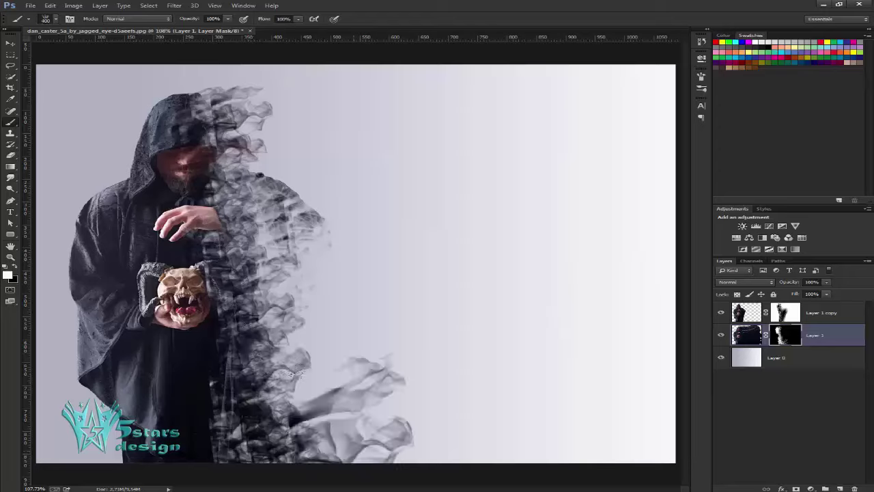
pyautogui.click(234, 372)
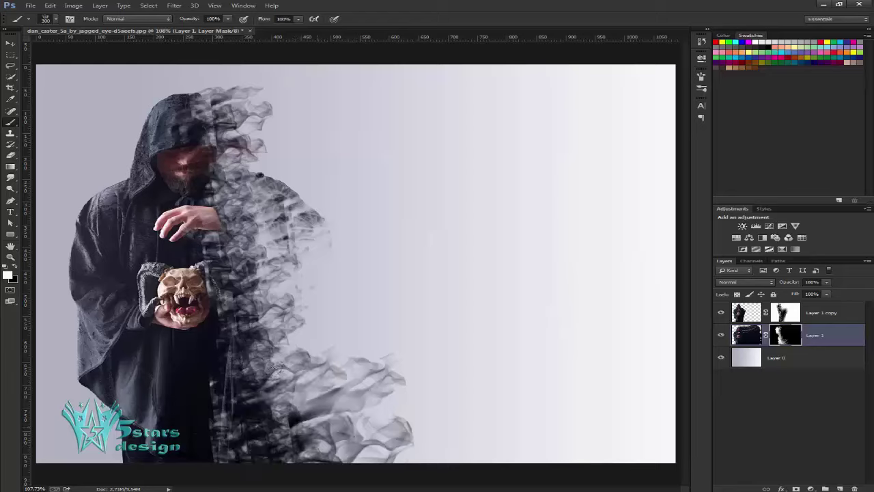
pyautogui.press('[')
pyautogui.press('[')
pyautogui.press('[')
pyautogui.click(266, 318)
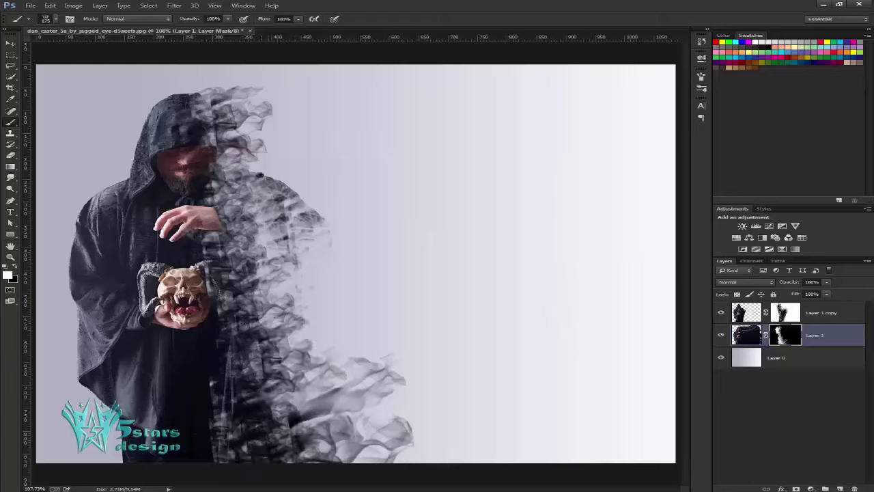
pyautogui.click(243, 326)
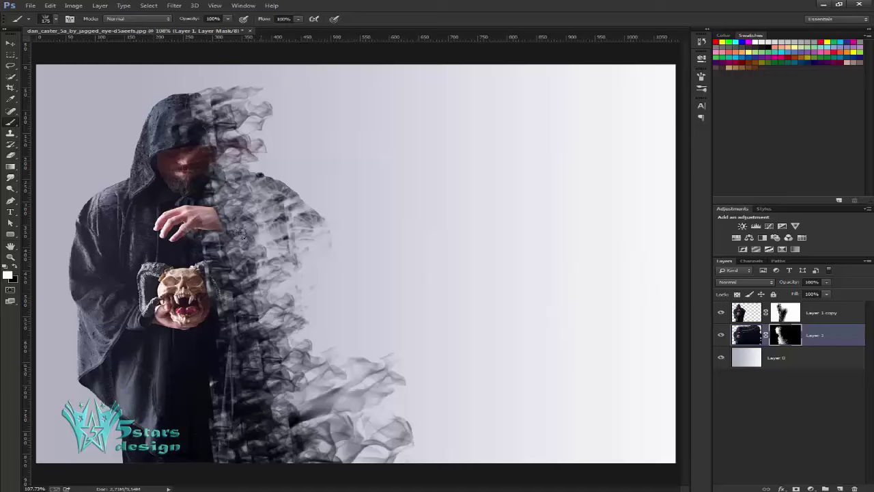
# - Stamp 300-size smoke around the midsection, shoulder and hood, undoing one stamp above the shoulder
pyautogui.press(']')
pyautogui.press(']')
pyautogui.press(']')
pyautogui.click(232, 202)
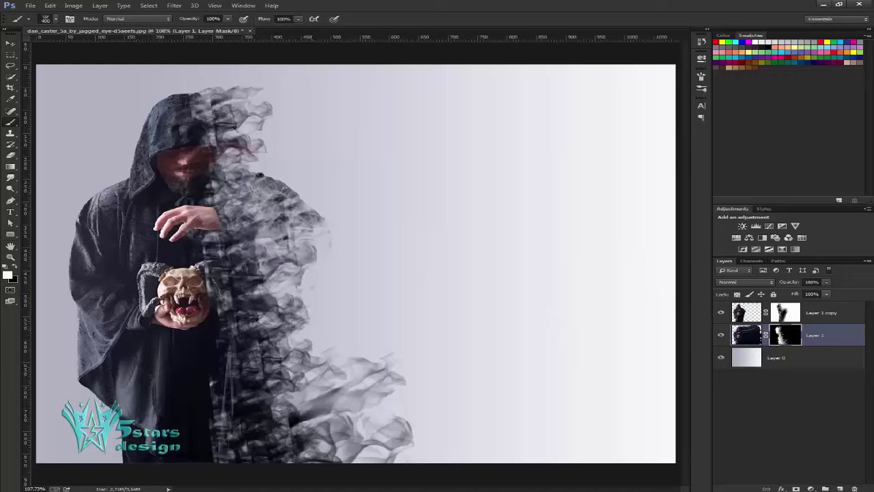
pyautogui.click(256, 191)
pyautogui.click(235, 291)
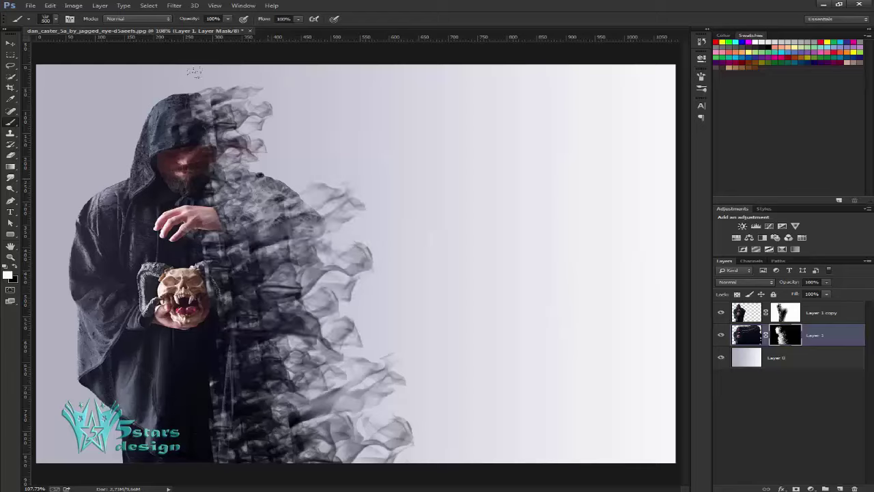
pyautogui.click(303, 156)
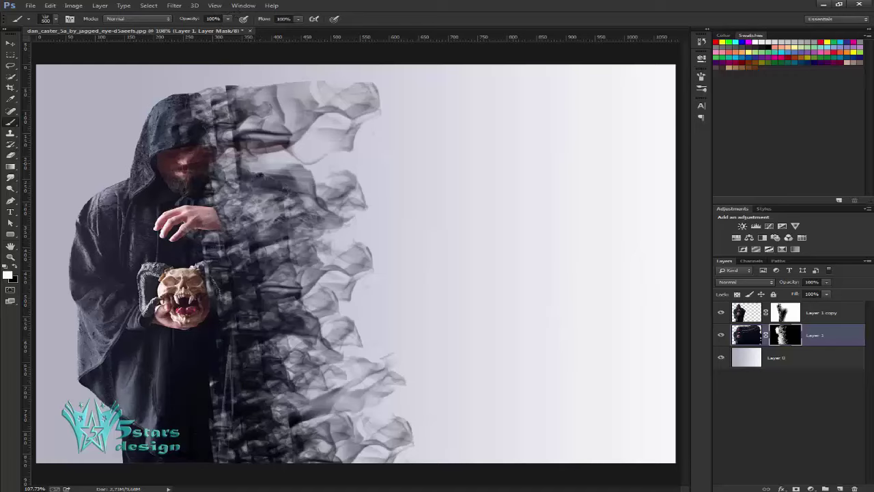
pyautogui.hotkey('ctrl', 'z')
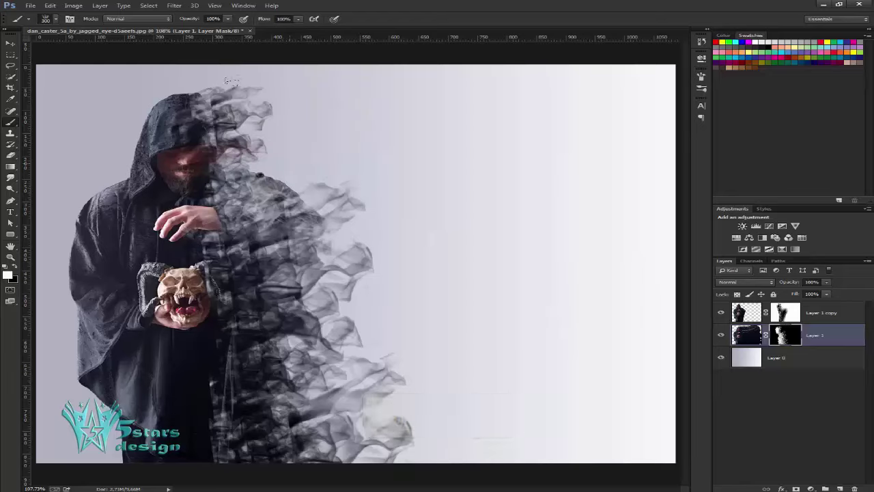
pyautogui.click(254, 95)
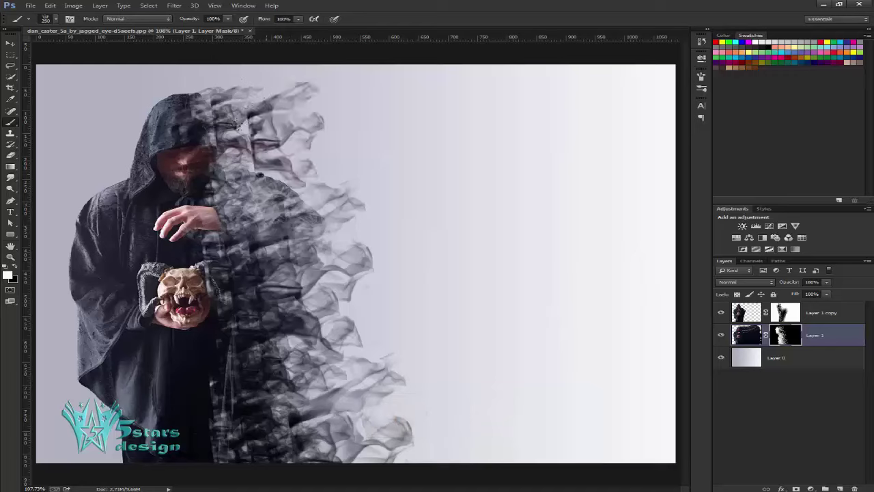
pyautogui.click(265, 175)
pyautogui.click(229, 130)
pyautogui.click(240, 214)
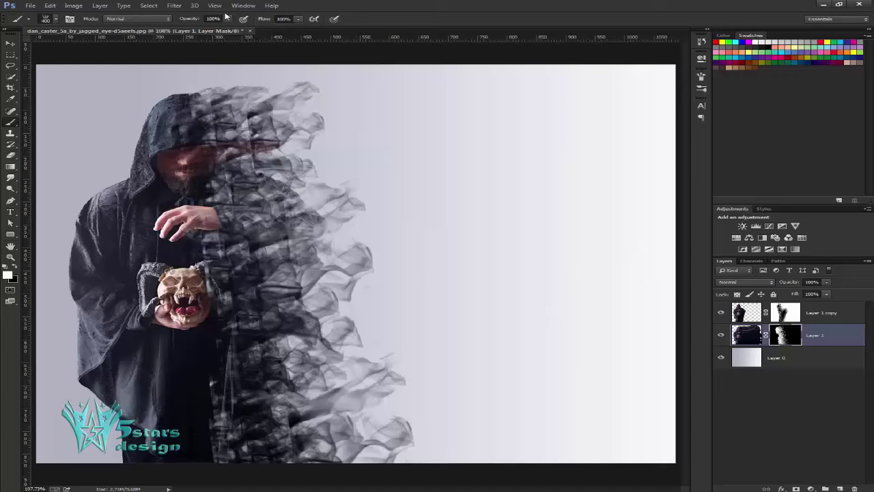
# - At 62% brush opacity, stamp faint smoke wisps trailing right and lower right of the figure
pyautogui.moveTo(229, 22); pyautogui.dragTo(208, 30)
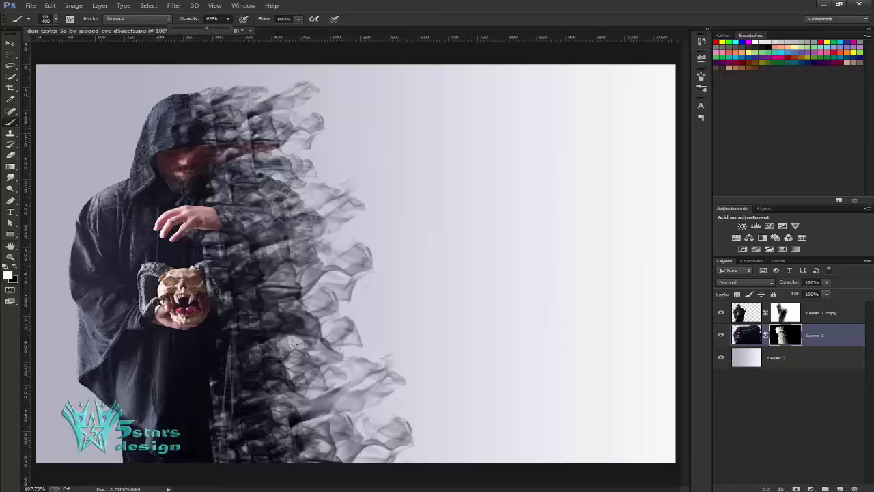
pyautogui.click(379, 386)
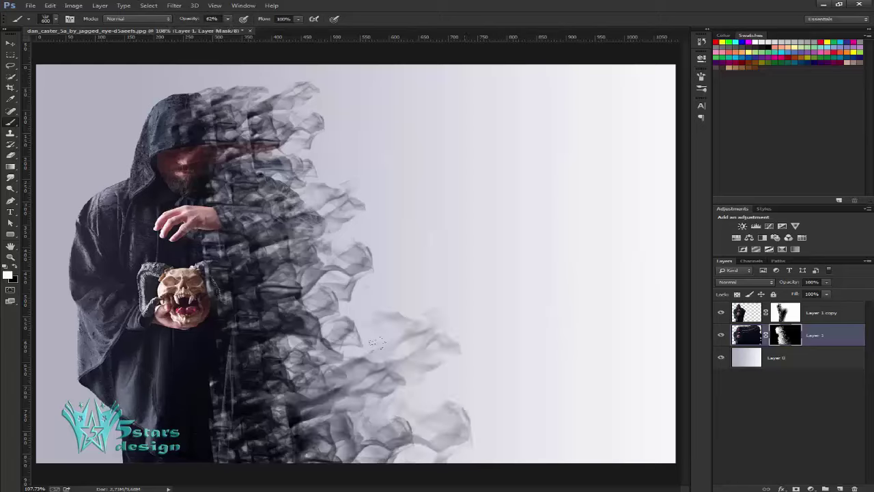
pyautogui.click(375, 345)
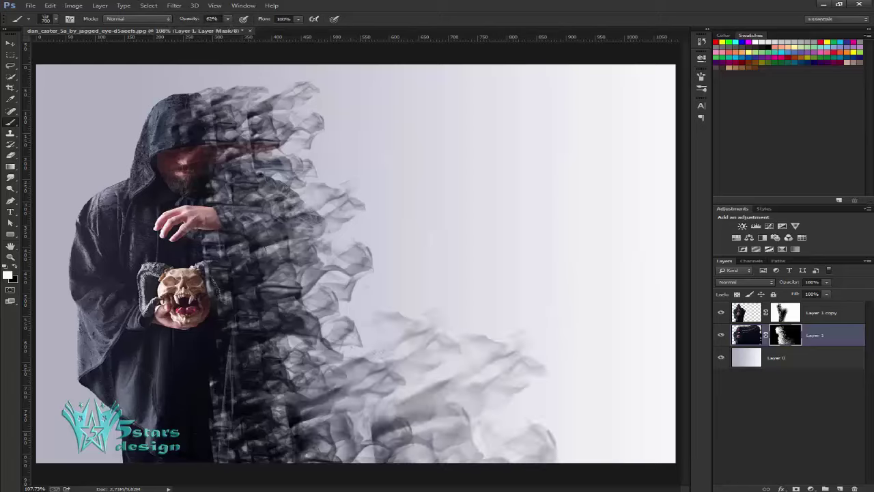
pyautogui.click(333, 250)
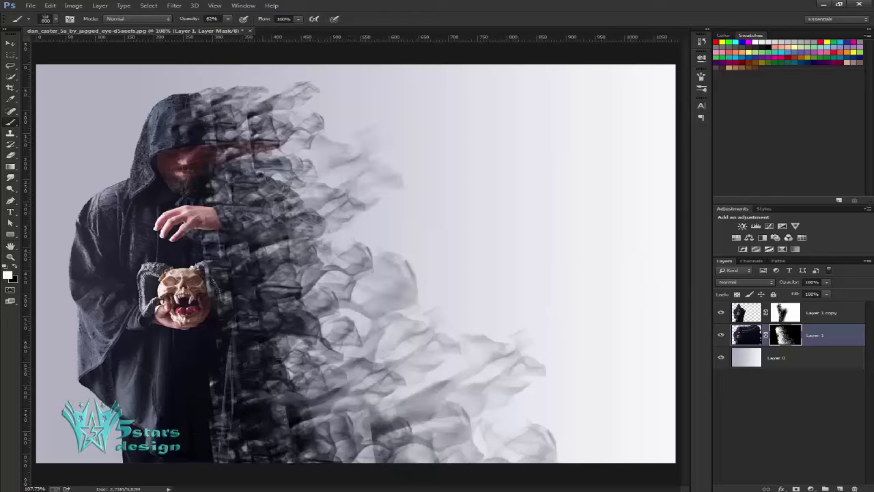
pyautogui.click(287, 232)
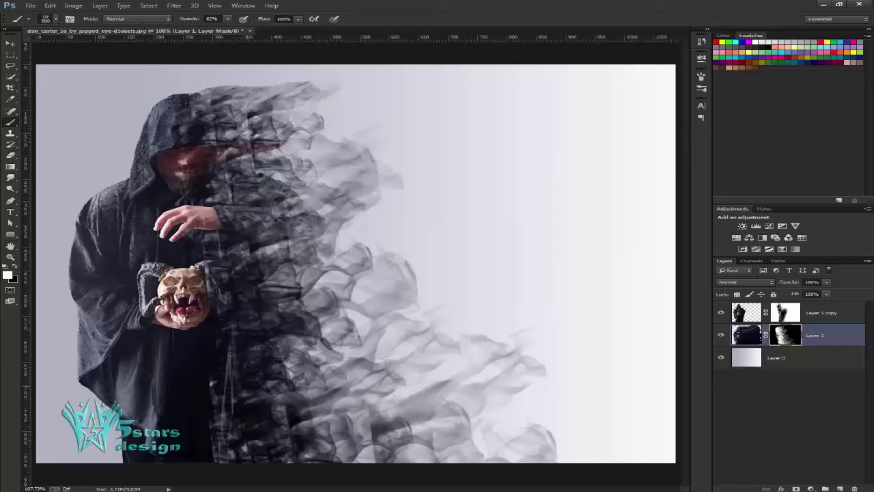
# - With a 150 brush at 33% flow, paint black to fade the lower and middle robe
pyautogui.press('[')
pyautogui.press('[')
pyautogui.press('[')
pyautogui.moveTo(298, 19); pyautogui.dragTo(259, 32)
pyautogui.moveTo(259, 32); pyautogui.dragTo(320, 35)
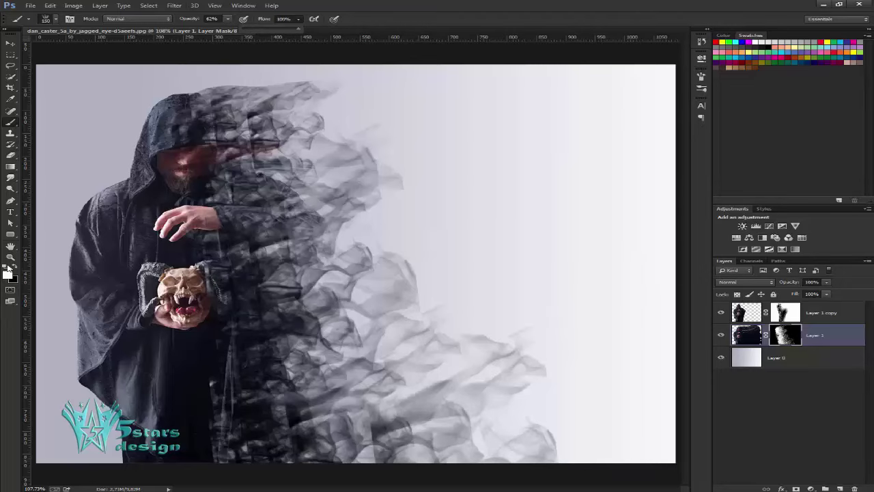
pyautogui.press('x')
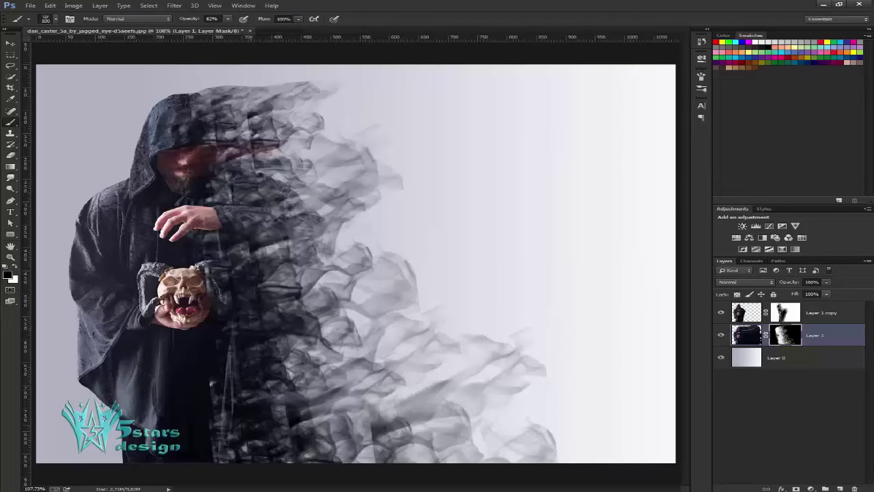
pyautogui.moveTo(226, 389); pyautogui.dragTo(259, 437)
pyautogui.moveTo(219, 410)
pyautogui.mouseDown()
pyautogui.moveTo(266, 454)
pyautogui.moveTo(328, 437)
pyautogui.mouseUp()
pyautogui.moveTo(314, 403)
pyautogui.mouseDown()
pyautogui.moveTo(260, 458)
pyautogui.moveTo(219, 451)
pyautogui.mouseUp()
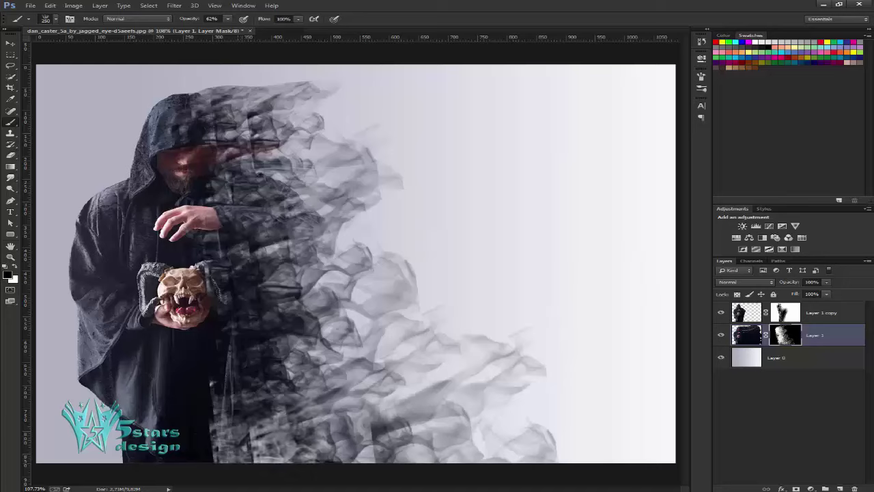
pyautogui.moveTo(287, 348); pyautogui.dragTo(226, 437)
pyautogui.moveTo(280, 307); pyautogui.dragTo(225, 403)
pyautogui.moveTo(283, 342); pyautogui.dragTo(226, 403)
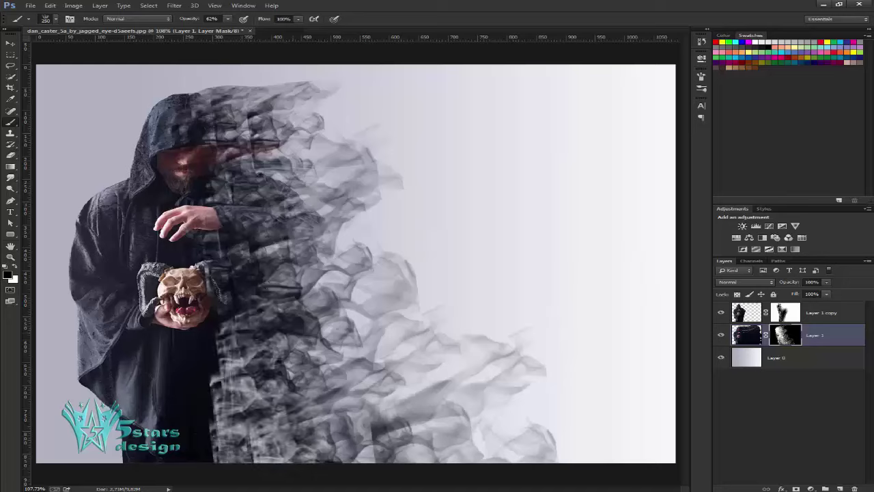
pyautogui.moveTo(314, 293); pyautogui.dragTo(259, 389)
pyautogui.moveTo(260, 334); pyautogui.dragTo(222, 400)
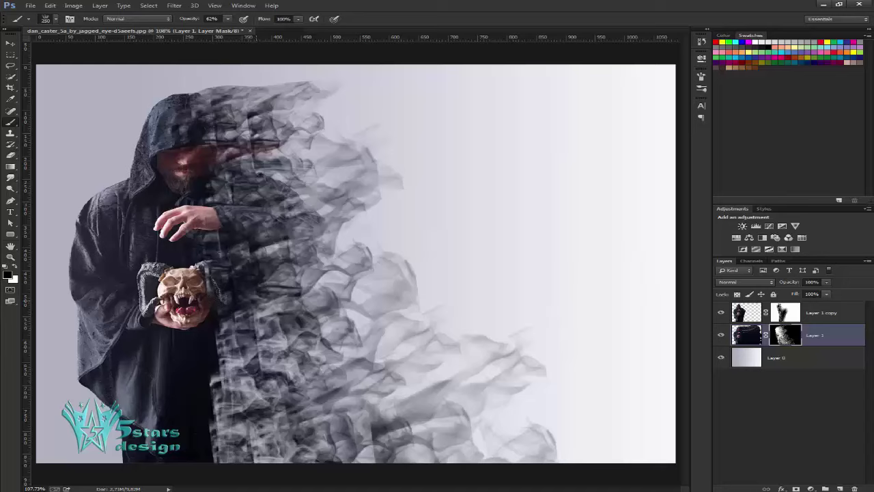
# - Fade the chest, arm and hand into smoke
pyautogui.moveTo(287, 267); pyautogui.dragTo(226, 342)
pyautogui.moveTo(286, 236); pyautogui.dragTo(219, 328)
pyautogui.moveTo(260, 208); pyautogui.dragTo(205, 307)
pyautogui.moveTo(236, 222); pyautogui.dragTo(202, 260)
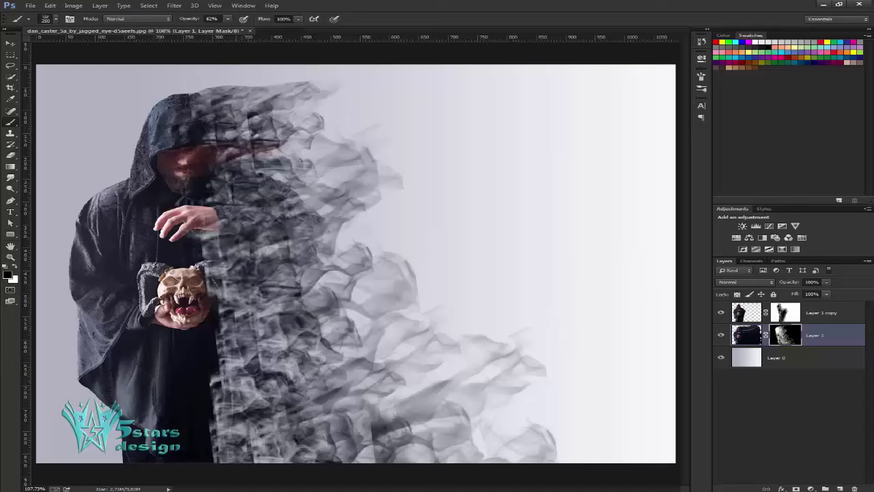
pyautogui.moveTo(273, 198); pyautogui.dragTo(208, 260)
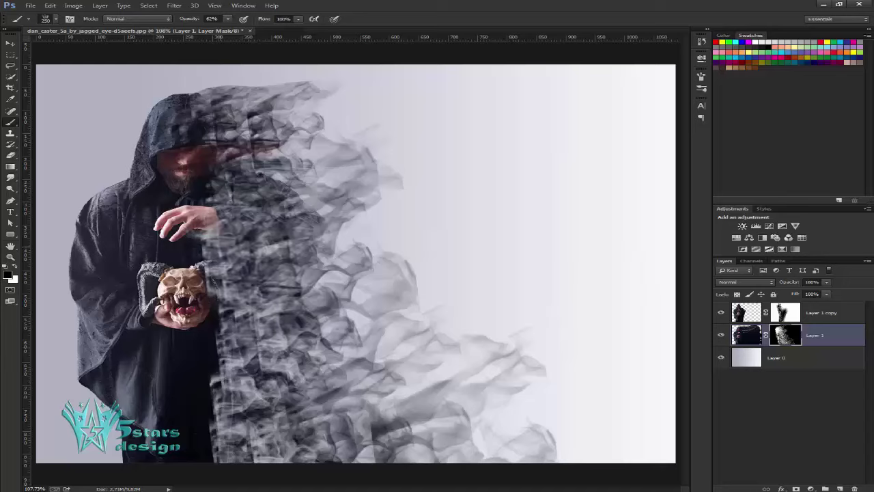
# - Dissolve the face, beard and upper chest into smoke
pyautogui.moveTo(277, 114); pyautogui.dragTo(210, 205)
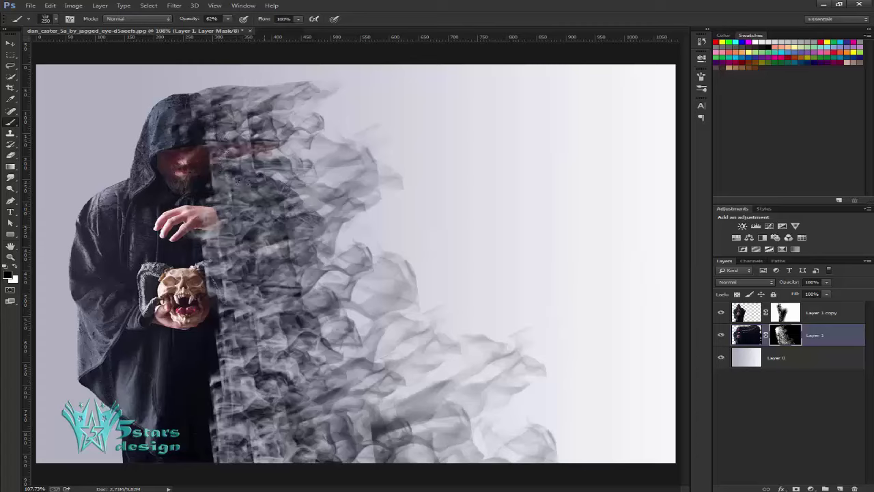
pyautogui.moveTo(318, 222); pyautogui.dragTo(241, 287)
pyautogui.moveTo(287, 218)
pyautogui.mouseDown()
pyautogui.moveTo(218, 301)
pyautogui.moveTo(249, 334)
pyautogui.mouseUp()
pyautogui.moveTo(226, 300); pyautogui.dragTo(250, 345)
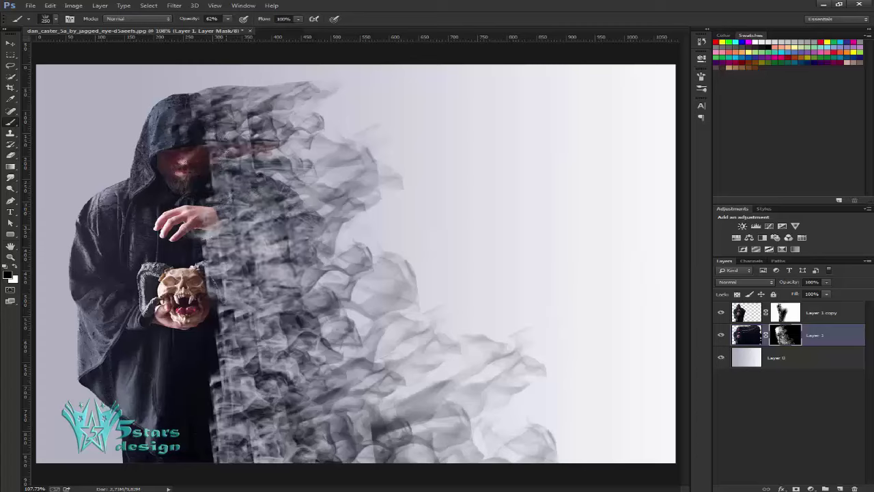
pyautogui.moveTo(259, 123); pyautogui.dragTo(199, 212)
pyautogui.moveTo(239, 137); pyautogui.dragTo(194, 212)
pyautogui.moveTo(277, 106); pyautogui.dragTo(202, 198)
pyautogui.moveTo(233, 167); pyautogui.dragTo(195, 215)
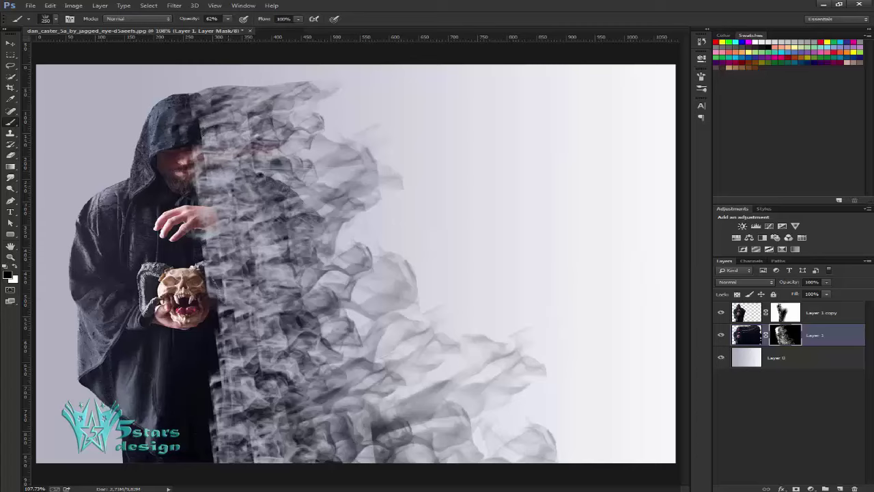
pyautogui.moveTo(243, 191); pyautogui.dragTo(198, 235)
pyautogui.moveTo(198, 142)
pyautogui.mouseDown()
pyautogui.moveTo(188, 232)
pyautogui.moveTo(181, 205)
pyautogui.moveTo(200, 164)
pyautogui.moveTo(260, 166)
pyautogui.mouseUp()
pyautogui.moveTo(198, 113)
pyautogui.mouseDown()
pyautogui.moveTo(196, 187)
pyautogui.moveTo(215, 240)
pyautogui.mouseUp()
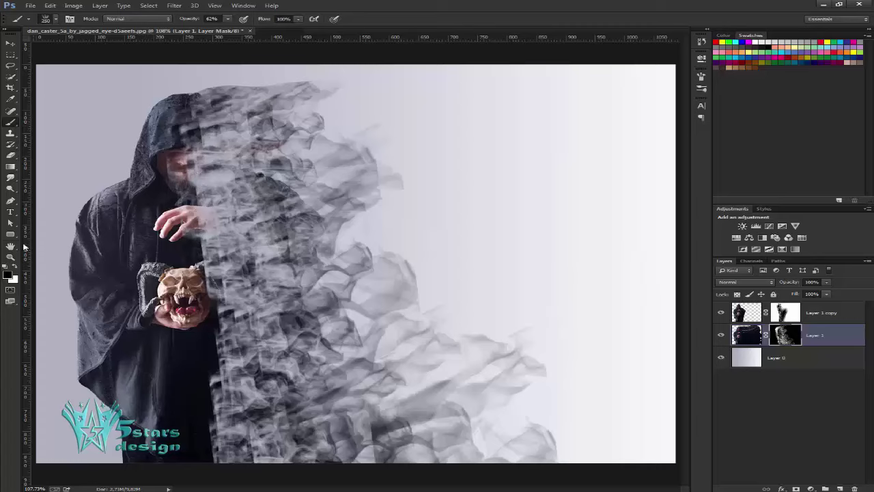
# - Paint white on the mask to restore the bottom robe, lower-middle robe, arm and chest
pyautogui.click(17, 269)
pyautogui.moveTo(222, 383); pyautogui.dragTo(239, 457)
pyautogui.moveTo(287, 444)
pyautogui.mouseDown()
pyautogui.moveTo(254, 398)
pyautogui.moveTo(273, 451)
pyautogui.mouseUp()
pyautogui.moveTo(226, 409)
pyautogui.mouseDown()
pyautogui.moveTo(253, 314)
pyautogui.moveTo(287, 362)
pyautogui.mouseUp()
pyautogui.moveTo(239, 314); pyautogui.dragTo(219, 273)
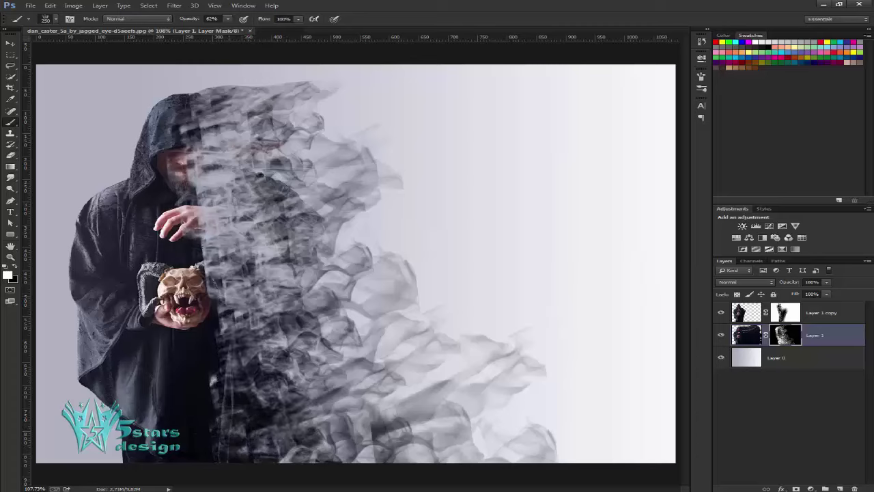
pyautogui.moveTo(232, 239)
pyautogui.mouseDown()
pyautogui.moveTo(239, 334)
pyautogui.moveTo(226, 301)
pyautogui.mouseUp()
pyautogui.moveTo(260, 226)
pyautogui.mouseDown()
pyautogui.moveTo(205, 280)
pyautogui.moveTo(198, 184)
pyautogui.moveTo(246, 136)
pyautogui.mouseUp()
# - Restore more of the face, chest and lower robe
pyautogui.moveTo(205, 192)
pyautogui.mouseDown()
pyautogui.moveTo(239, 95)
pyautogui.moveTo(246, 130)
pyautogui.moveTo(218, 218)
pyautogui.mouseUp()
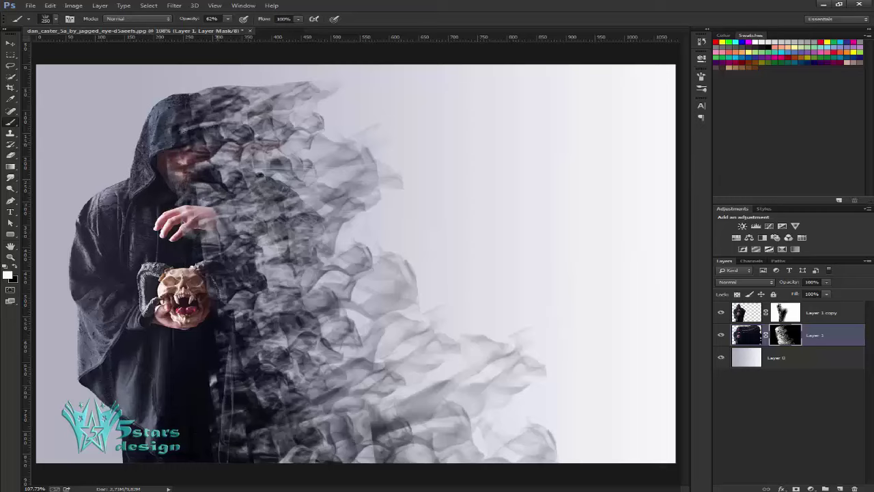
pyautogui.moveTo(236, 169); pyautogui.dragTo(212, 232)
pyautogui.moveTo(273, 266)
pyautogui.mouseDown()
pyautogui.moveTo(246, 327)
pyautogui.moveTo(267, 367)
pyautogui.mouseUp()
pyautogui.moveTo(219, 411); pyautogui.dragTo(244, 430)
pyautogui.moveTo(252, 383)
pyautogui.mouseDown()
pyautogui.moveTo(225, 435)
pyautogui.moveTo(305, 459)
pyautogui.mouseUp()
pyautogui.moveTo(287, 410); pyautogui.dragTo(338, 457)
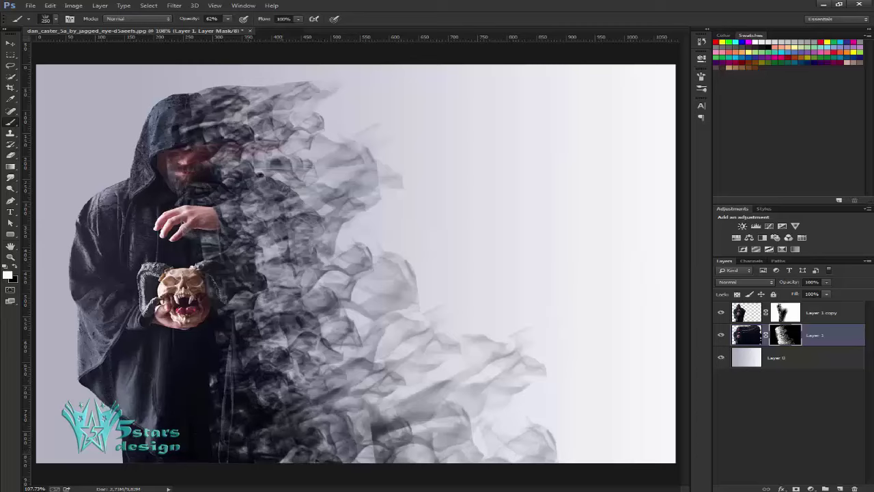
# - Stamp one large smoke wisp at about 23% opacity on the right, then restore 100% opacity
pyautogui.press(']')
pyautogui.press(']')
pyautogui.press(']')
pyautogui.moveTo(230, 23); pyautogui.dragTo(205, 31)
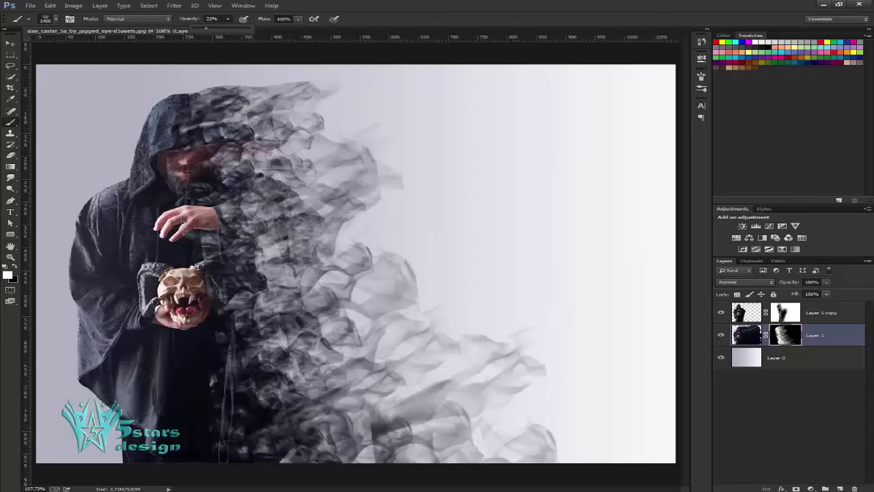
pyautogui.click(471, 219)
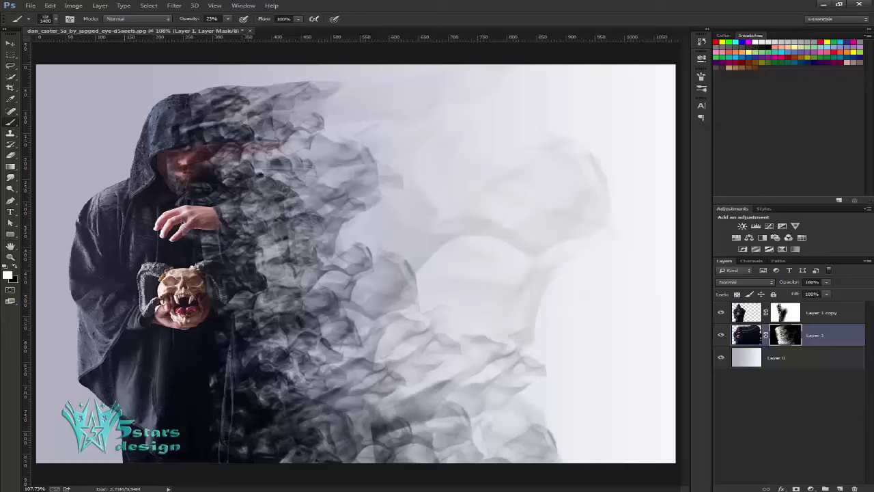
pyautogui.click(228, 18)
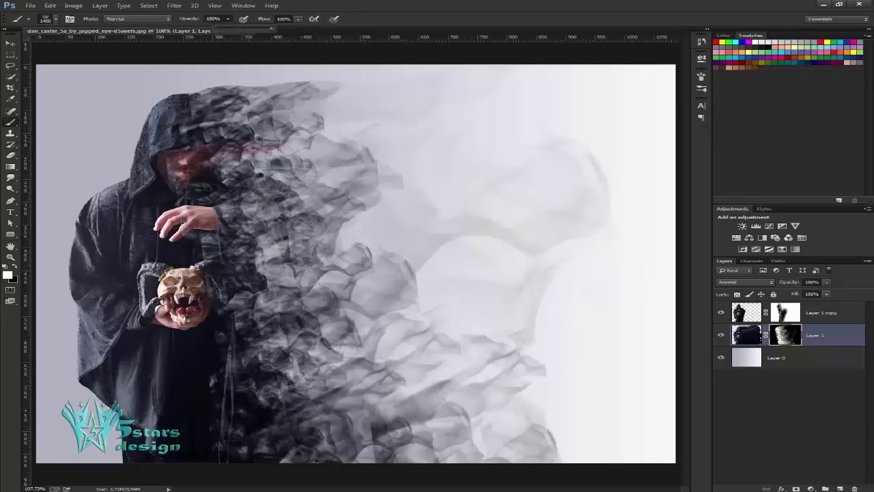
# - Select the 717 smoke brush preset and paint a stroke near the bottom centre
pyautogui.rightClick(267, 210)
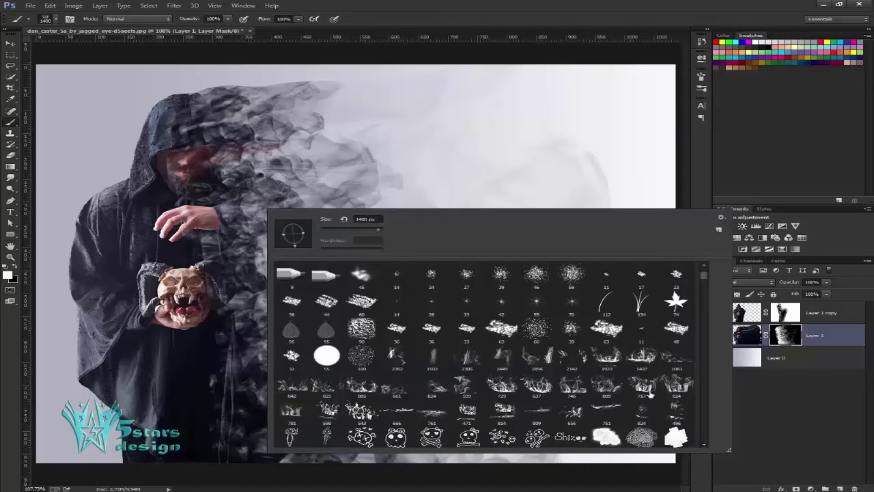
pyautogui.click(642, 388)
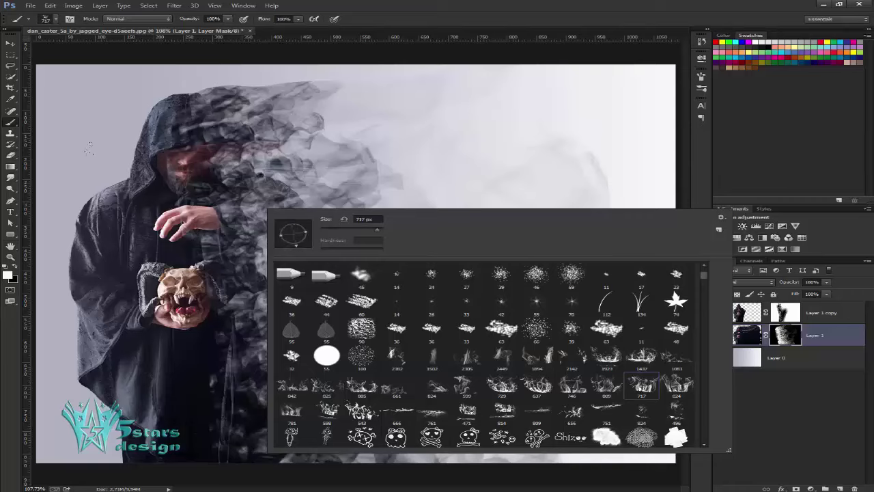
pyautogui.press('Escape')
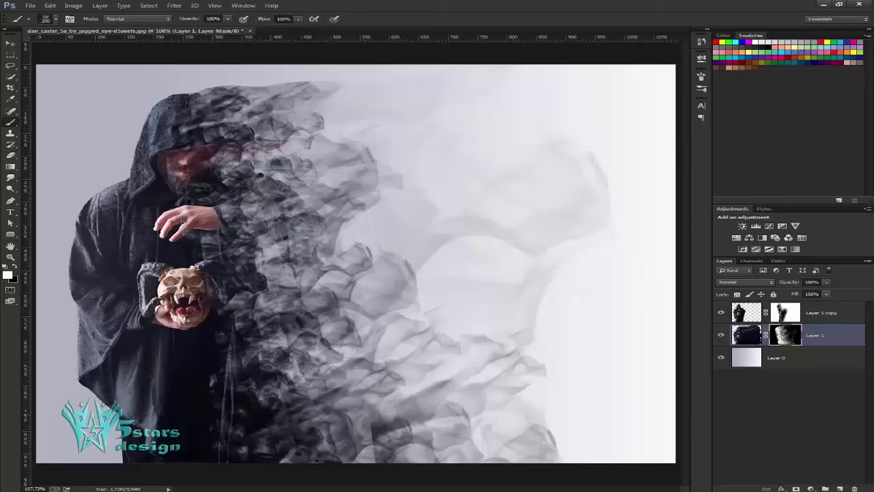
pyautogui.moveTo(253, 437); pyautogui.dragTo(287, 423)
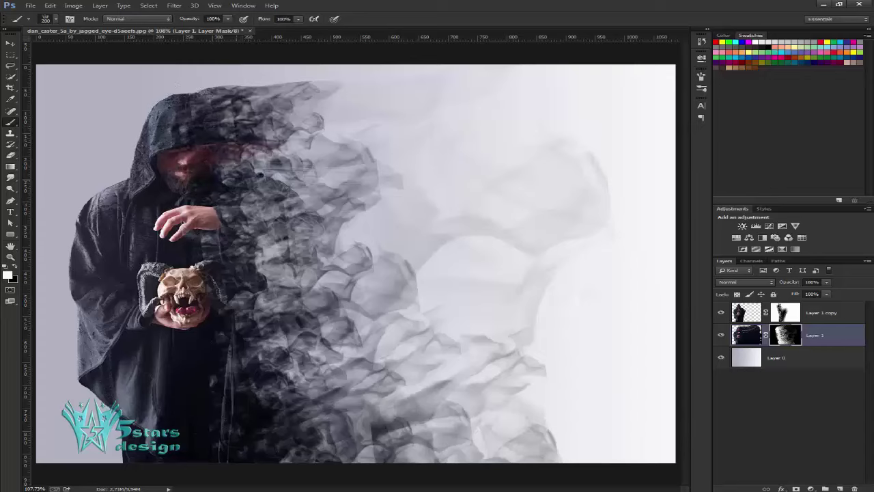
# - Add smoke on the chest, then with a larger brush darken the bottom centre and middle
pyautogui.moveTo(252, 233); pyautogui.dragTo(237, 263)
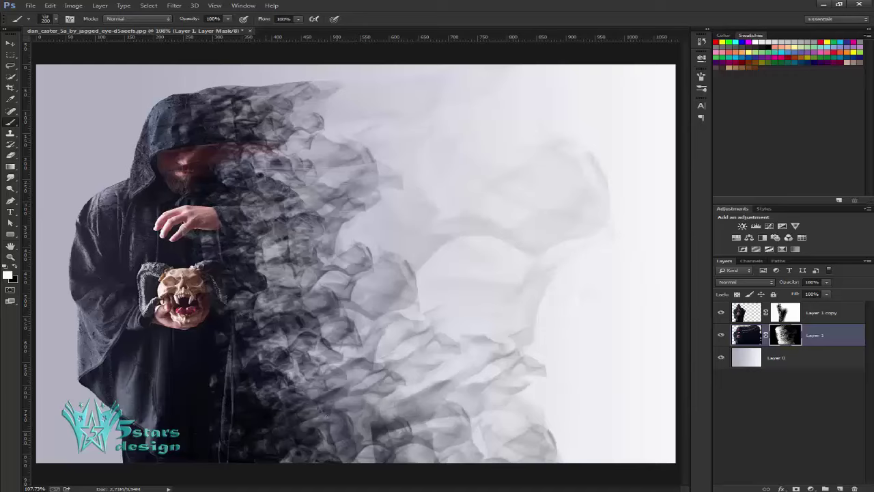
pyautogui.click(350, 434)
pyautogui.press(']')
pyautogui.press(']')
pyautogui.click(351, 412)
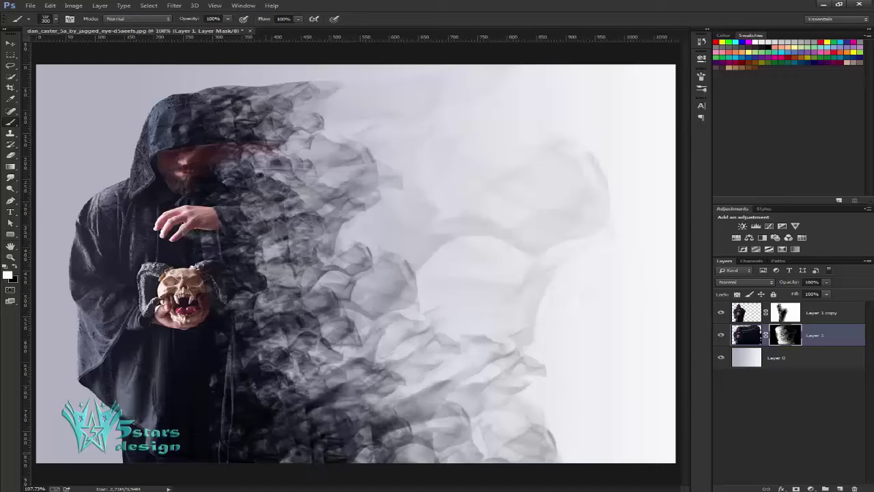
pyautogui.moveTo(351, 446)
pyautogui.mouseDown()
pyautogui.moveTo(291, 413)
pyautogui.moveTo(272, 383)
pyautogui.mouseUp()
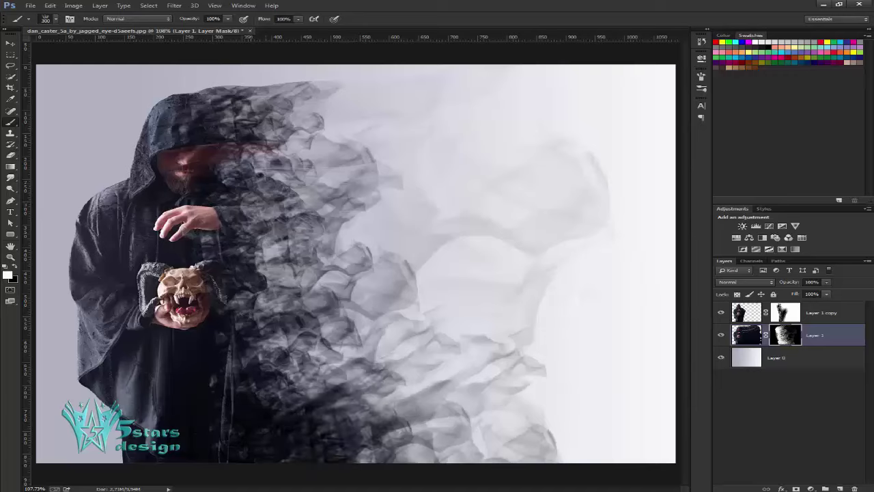
pyautogui.moveTo(338, 368); pyautogui.dragTo(250, 246)
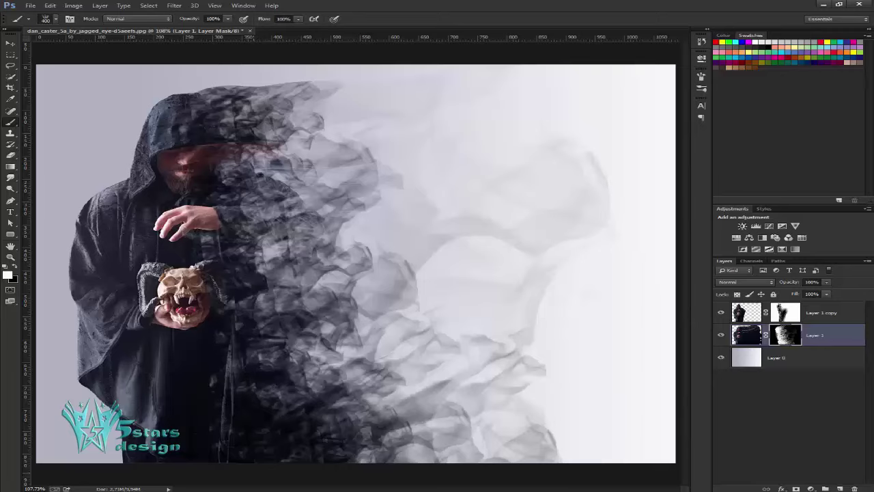